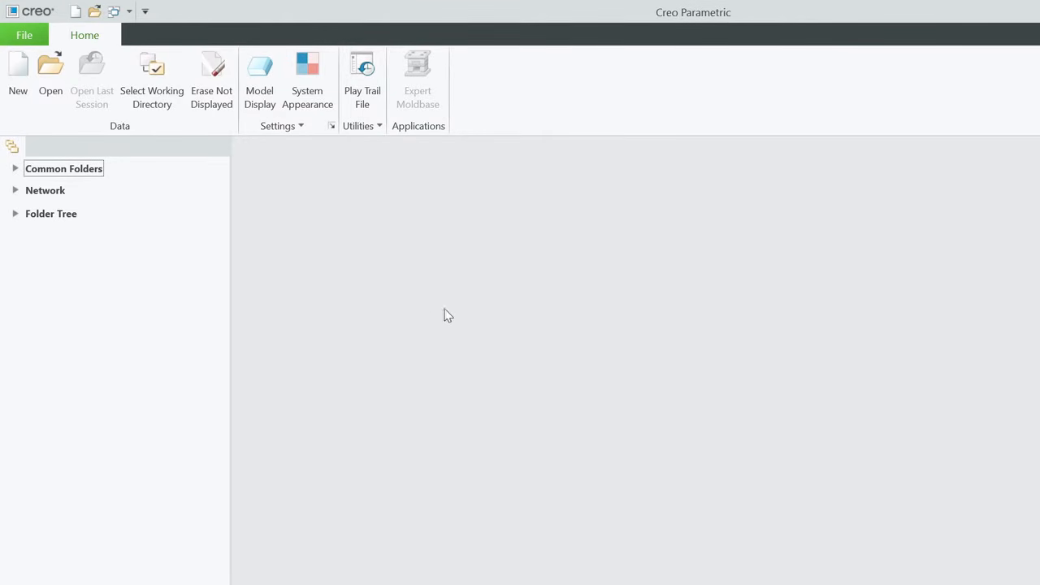
Create a solid part named prt0001 from the default template and start a sketch on the TOP plane, viewed straight on
{"action": "left_click", "coordinate": [18, 78]}
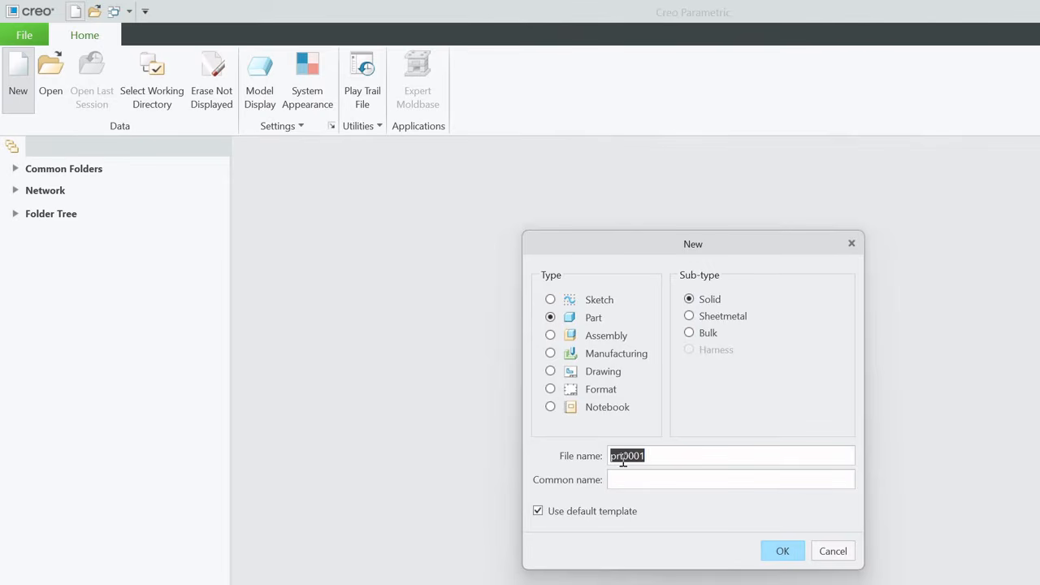
{"action": "left_click", "coordinate": [776, 556]}
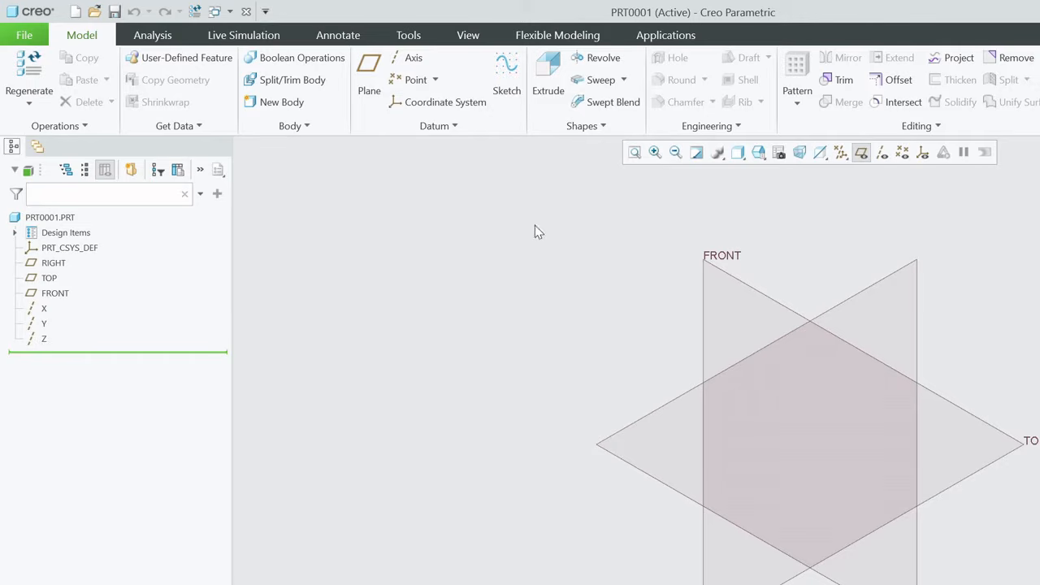
{"action": "left_click", "coordinate": [513, 74]}
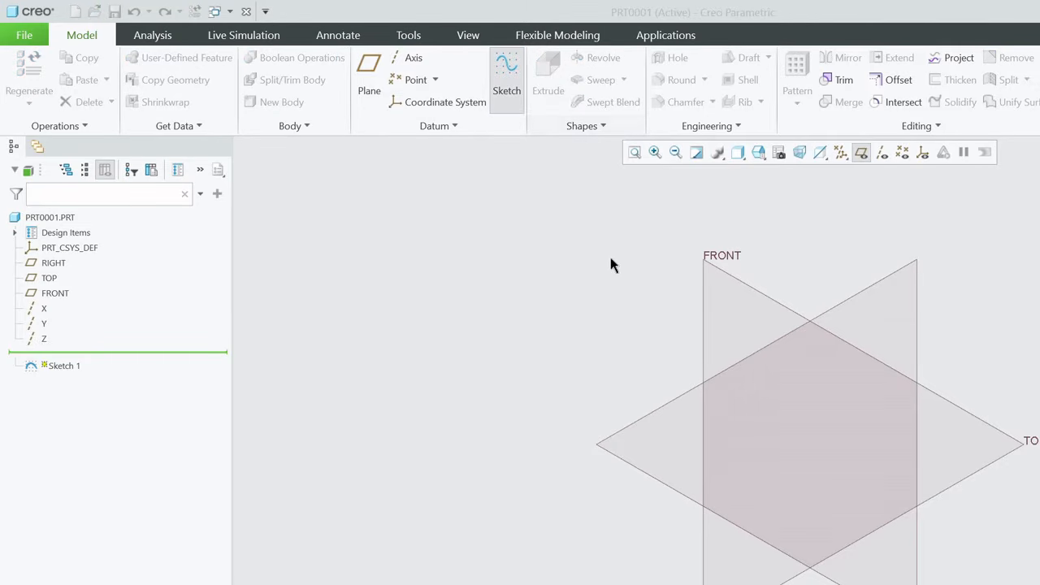
{"action": "left_click", "coordinate": [660, 405]}
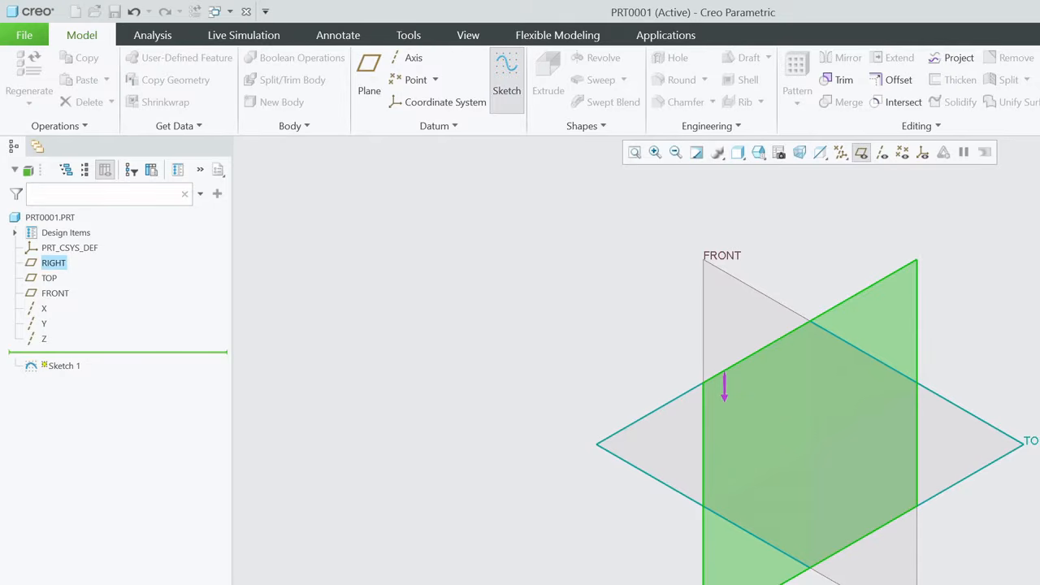
{"action": "key", "text": "Return"}
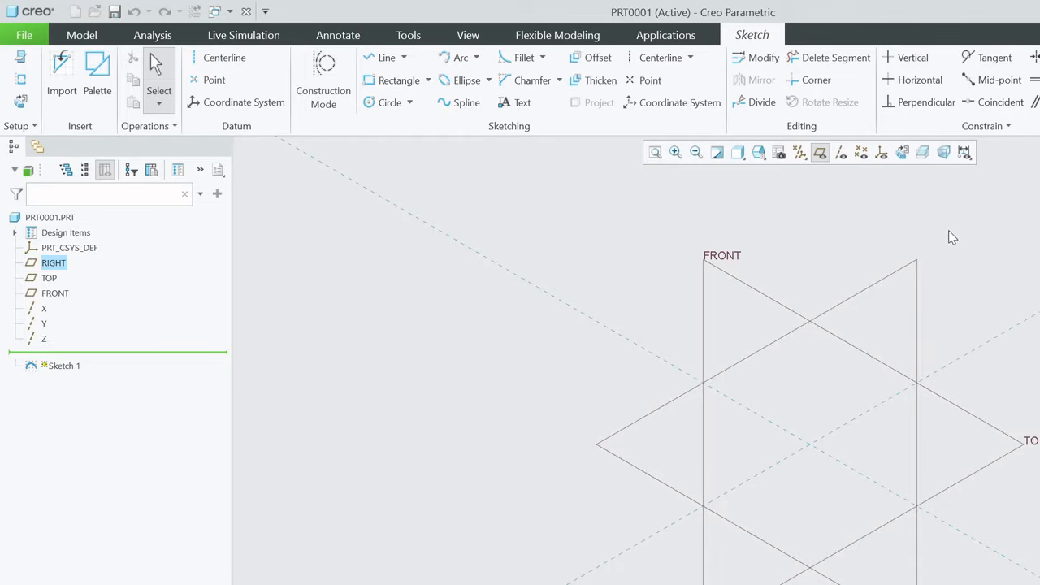
{"action": "left_click", "coordinate": [903, 154]}
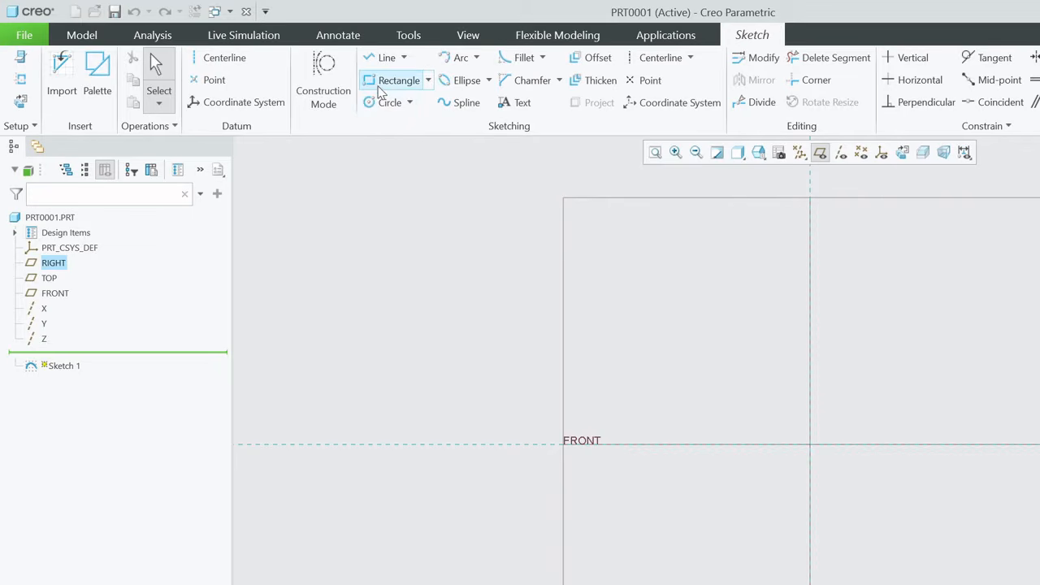
Sketch a corner rectangle about 361.73 wide and 255.11 high around the sketch origin
{"action": "left_click", "coordinate": [388, 84]}
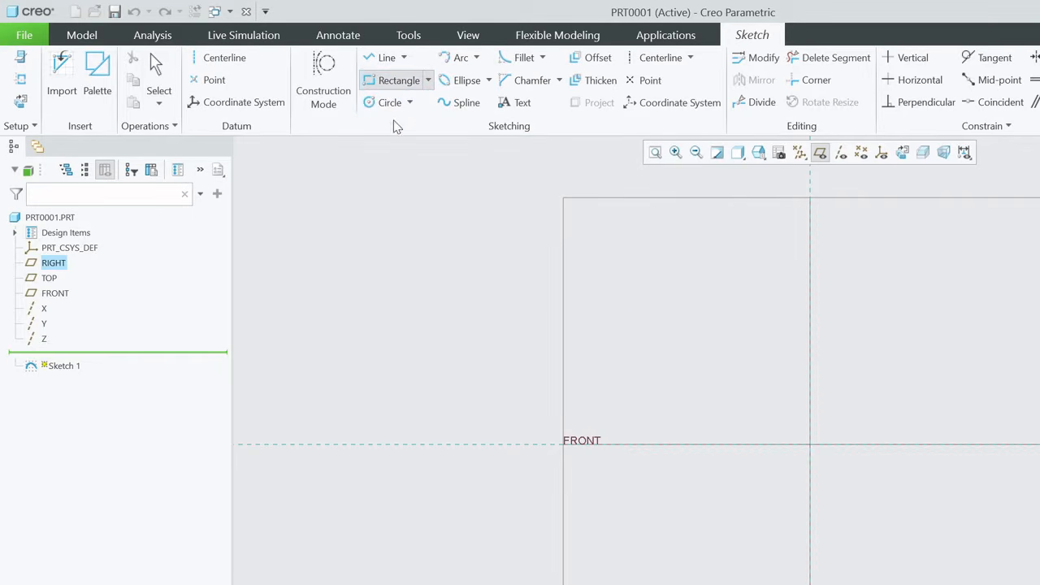
{"action": "left_click", "coordinate": [643, 331]}
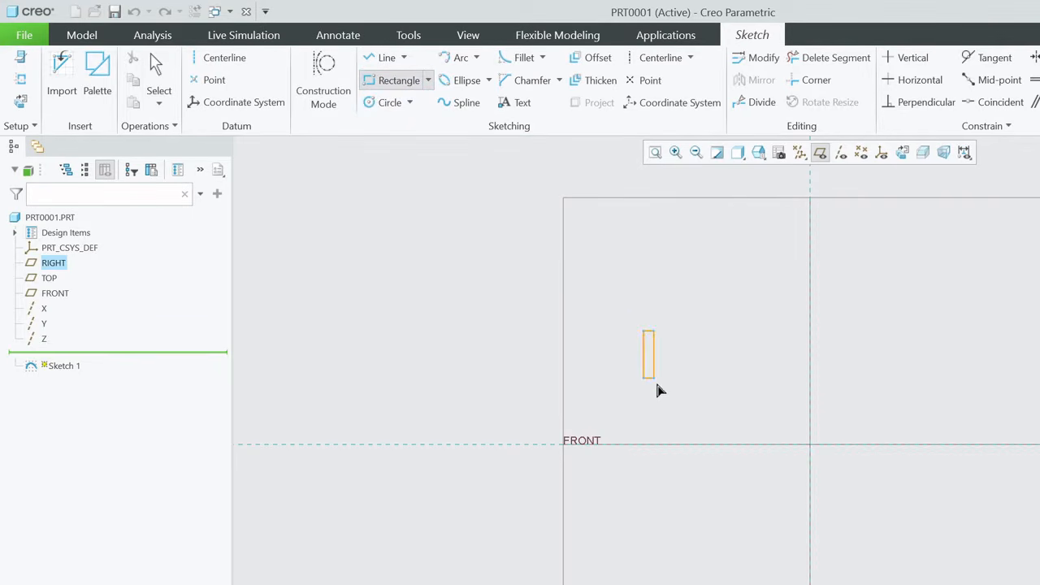
{"action": "left_click", "coordinate": [994, 578]}
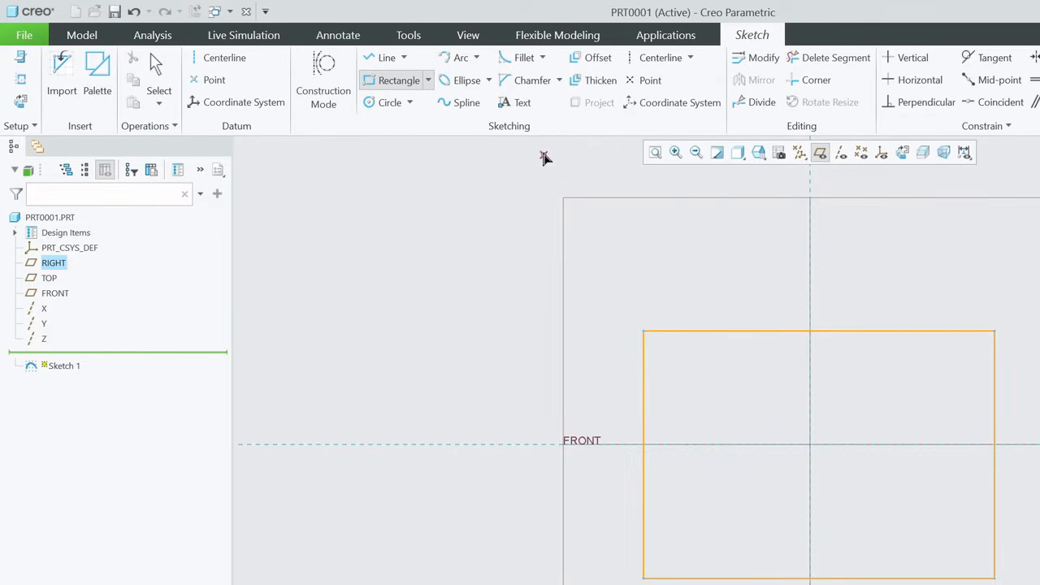
{"action": "left_click", "coordinate": [156, 70]}
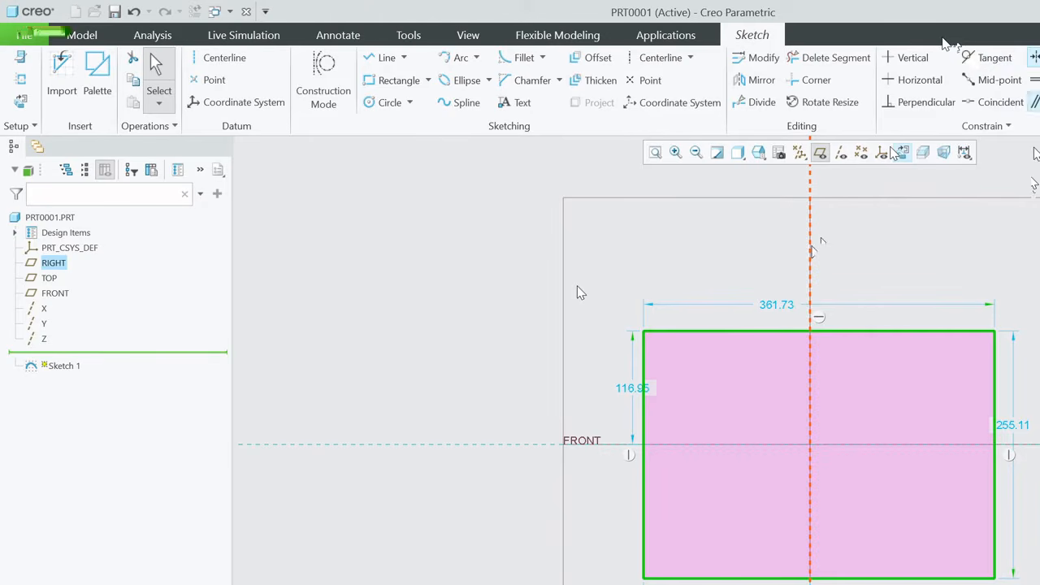
Make the rectangle's corners symmetric about both the vertical and the horizontal reference lines
{"action": "left_click", "coordinate": [1006, 311]}
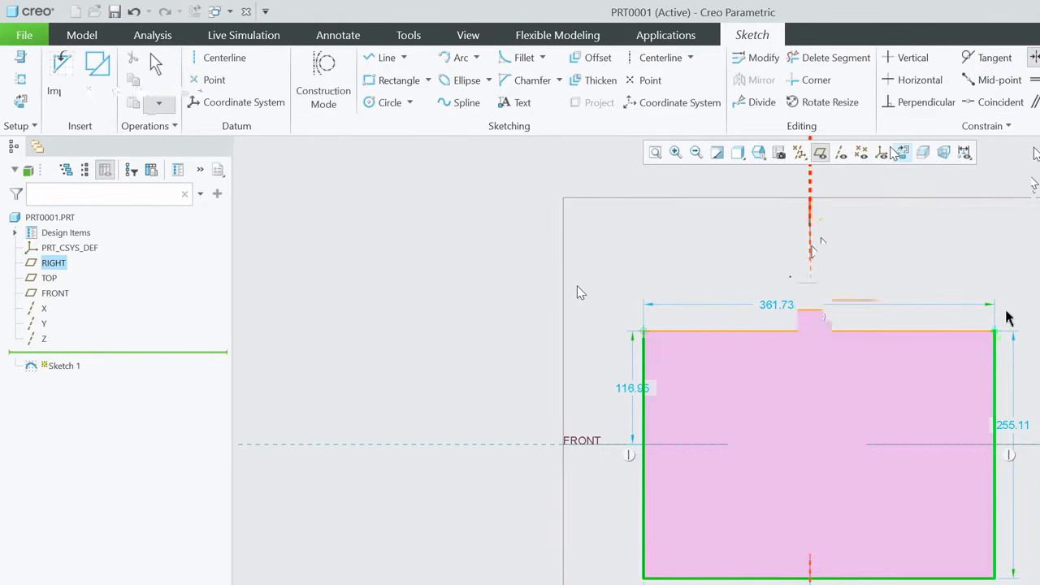
{"action": "left_click", "coordinate": [812, 317]}
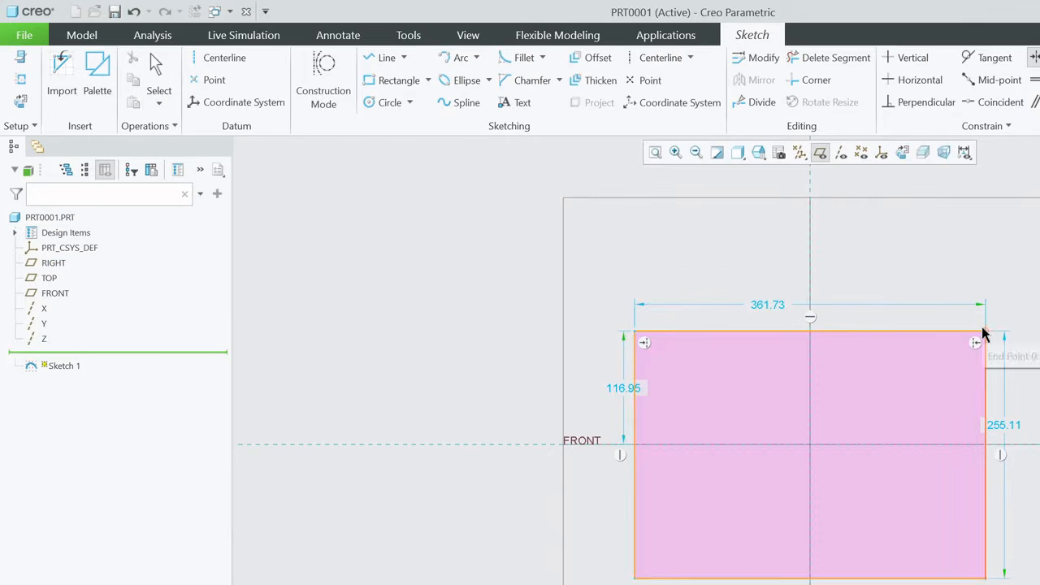
{"action": "left_click", "coordinate": [985, 578]}
{"action": "left_click", "coordinate": [1037, 445]}
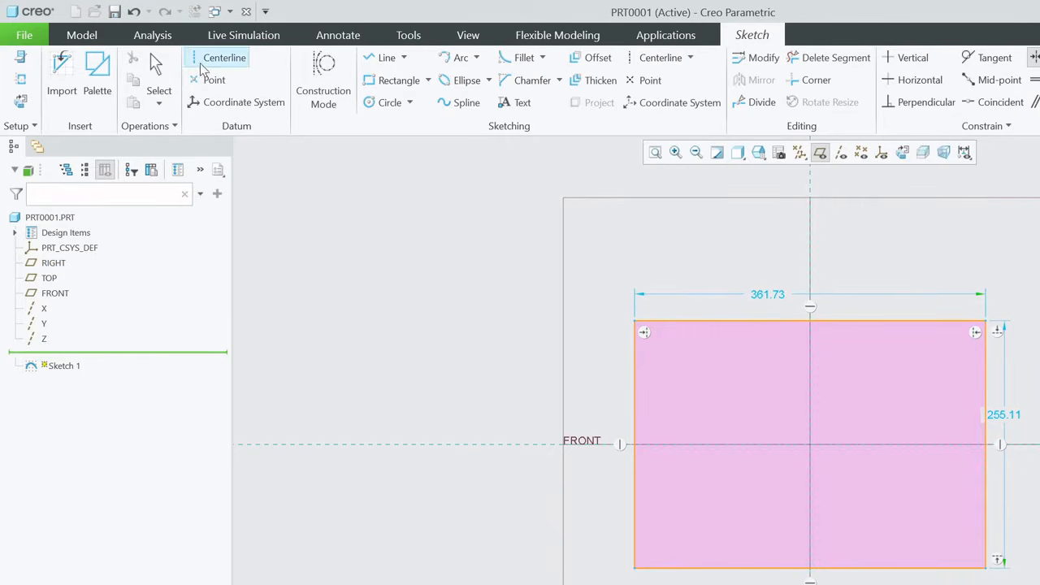
{"action": "left_click", "coordinate": [157, 65]}
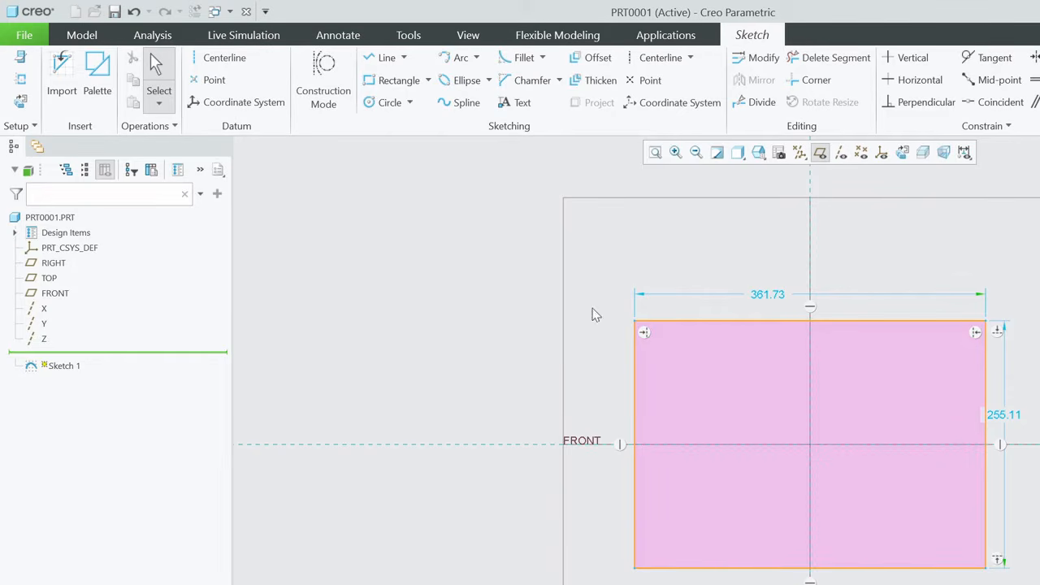
Set the rectangle's width to 200
{"action": "double_click", "coordinate": [777, 293]}
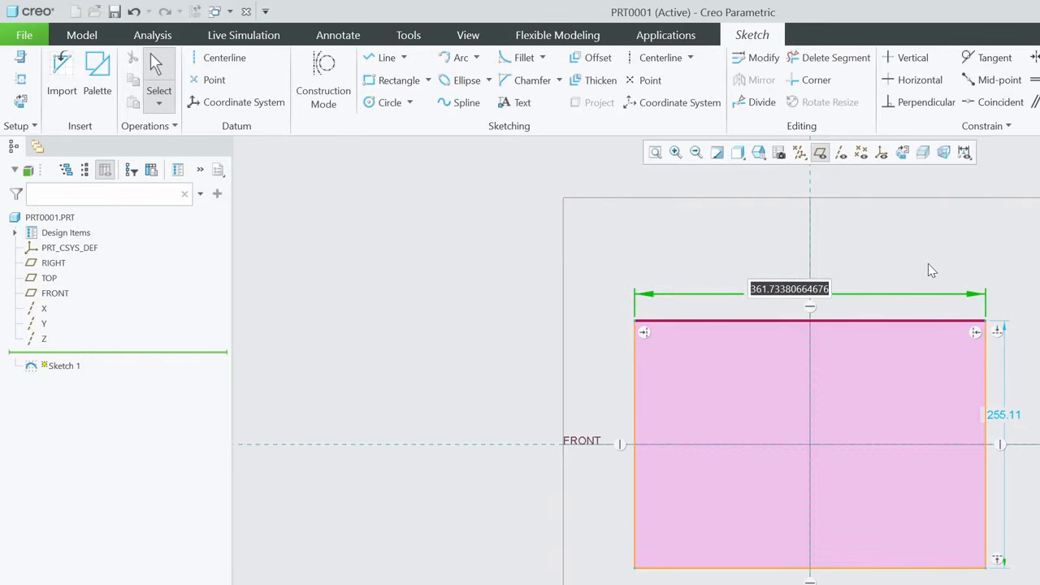
{"action": "type", "text": "2"}
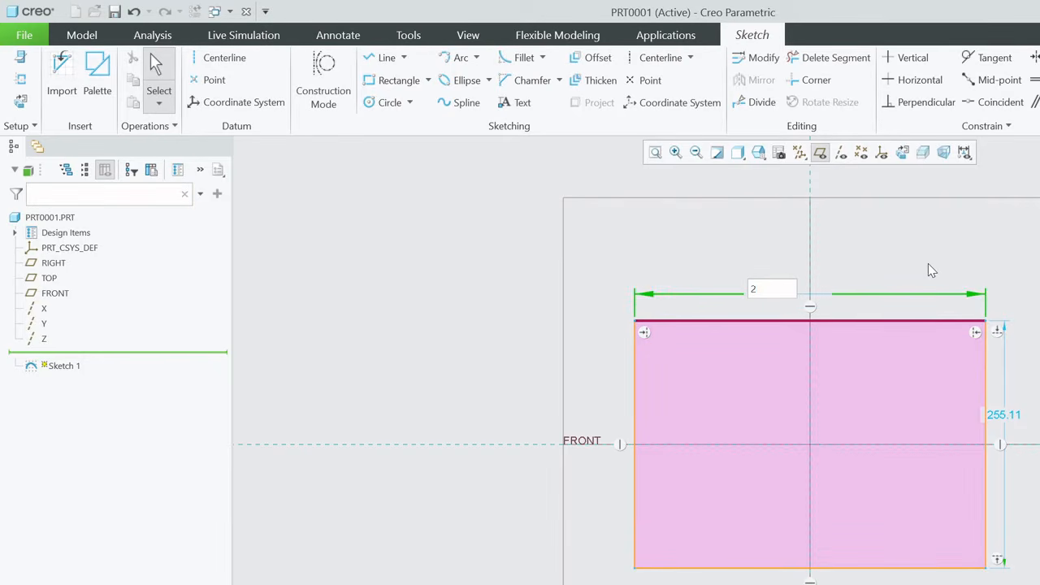
{"action": "type", "text": "00"}
{"action": "key", "text": "Return"}
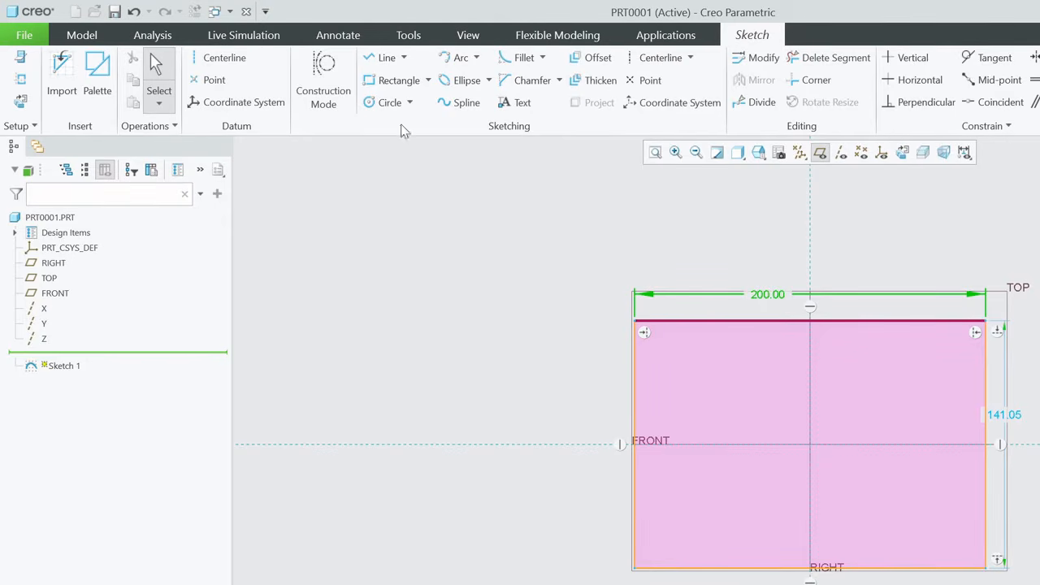
Undo the rectangle's width change and redo it
{"action": "left_click", "coordinate": [135, 13]}
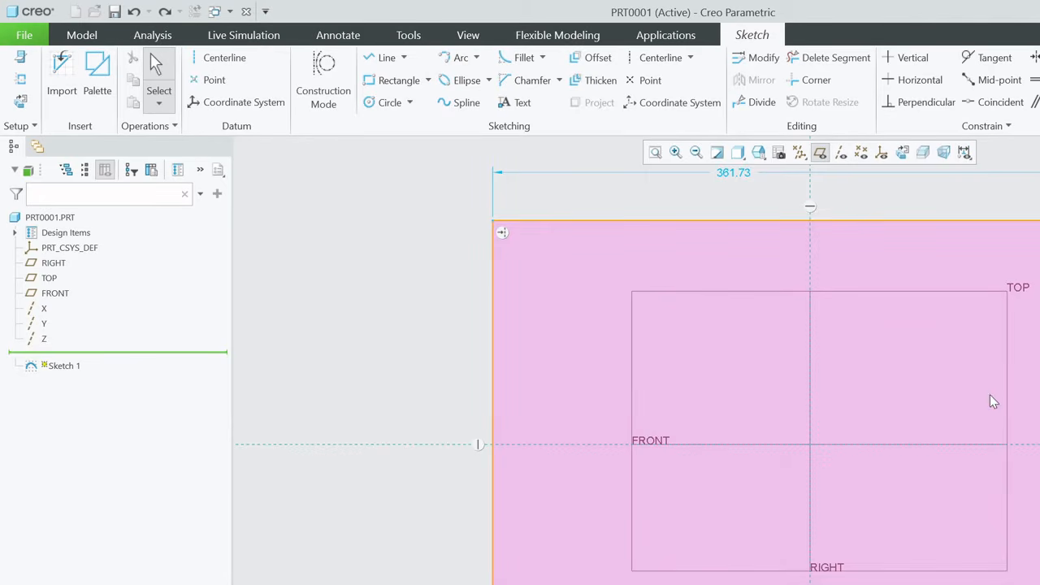
{"action": "scroll", "coordinate": [634, 497], "scroll_direction": "up", "scroll_amount": 3}
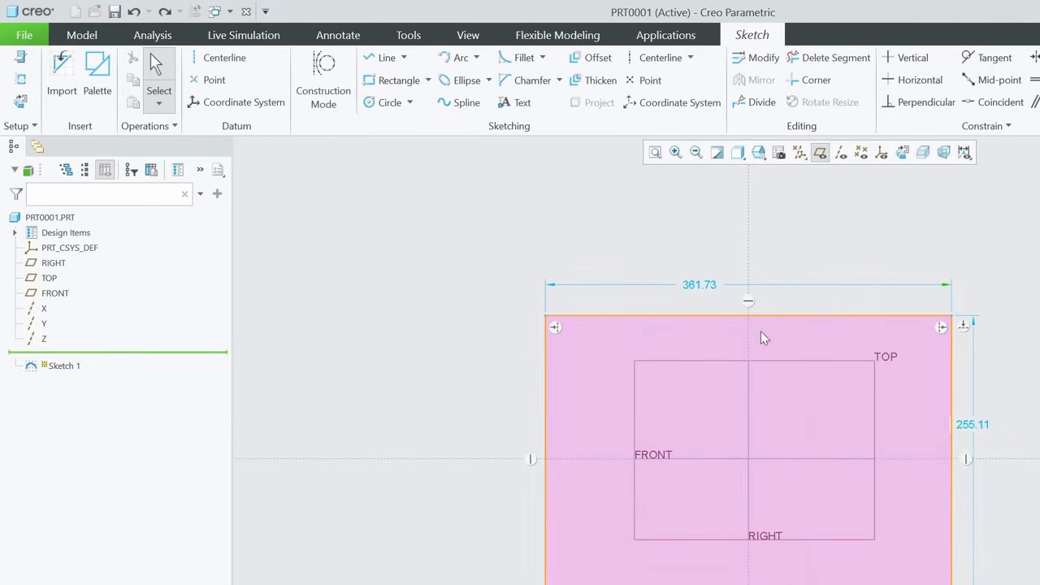
{"action": "left_click", "coordinate": [164, 12]}
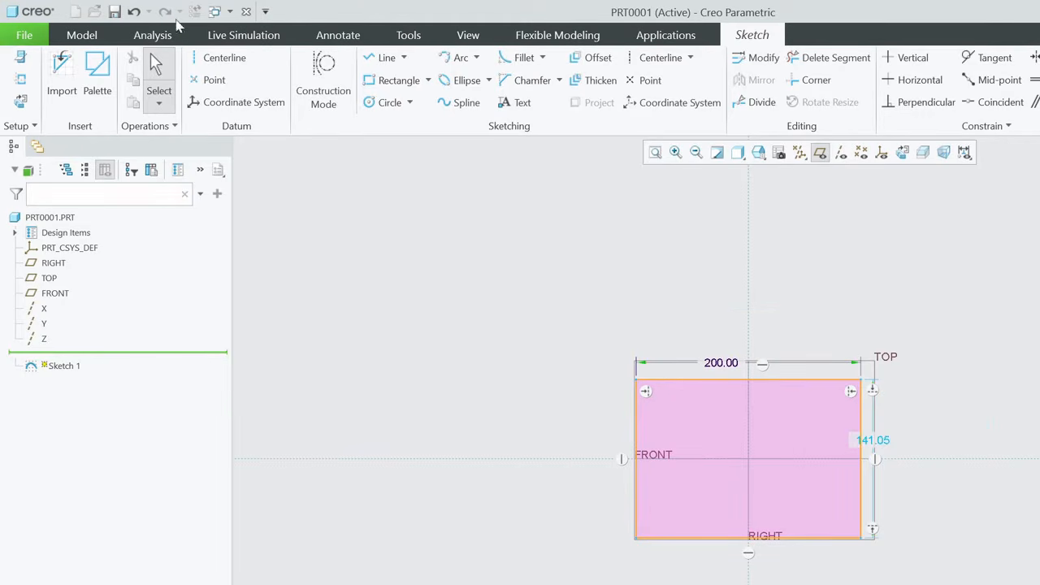
Set the rectangle's height to 150 and finish the sketch
{"action": "scroll", "coordinate": [761, 471], "scroll_direction": "down", "scroll_amount": 1}
{"action": "scroll", "coordinate": [762, 470], "scroll_direction": "down", "scroll_amount": 1}
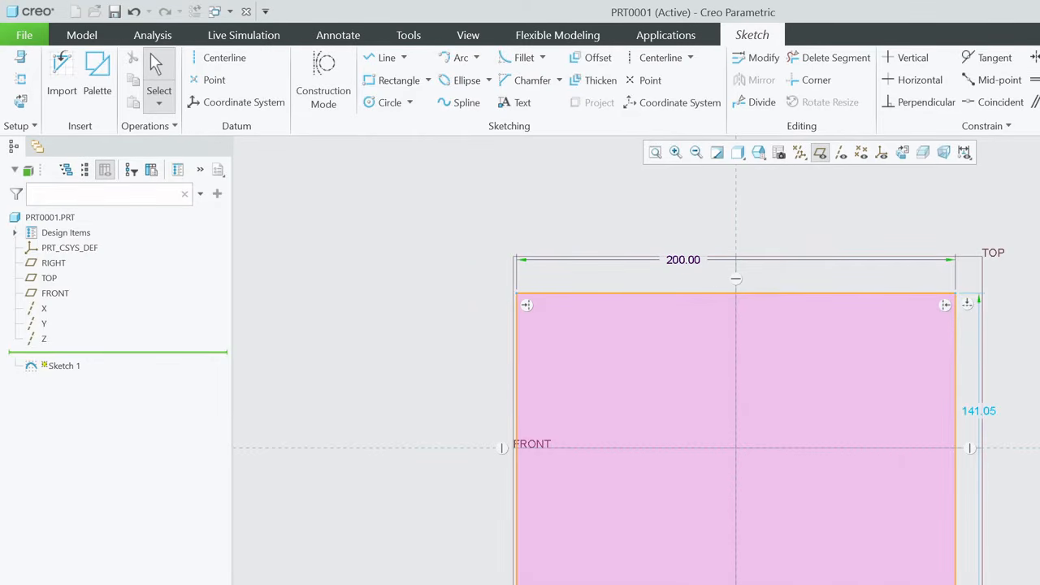
{"action": "double_click", "coordinate": [983, 411]}
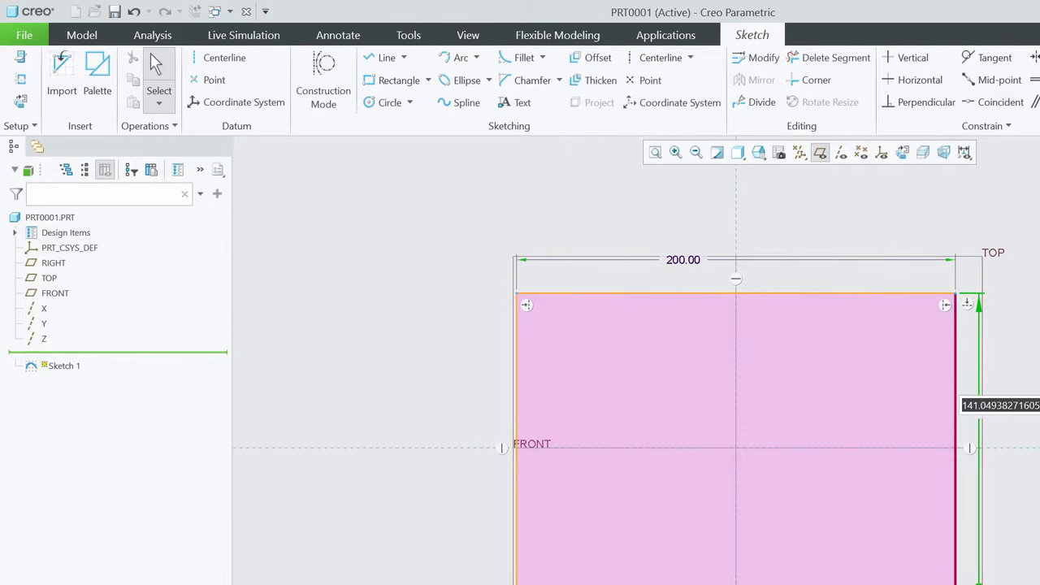
{"action": "type", "text": "15"}
{"action": "key", "text": "Return"}
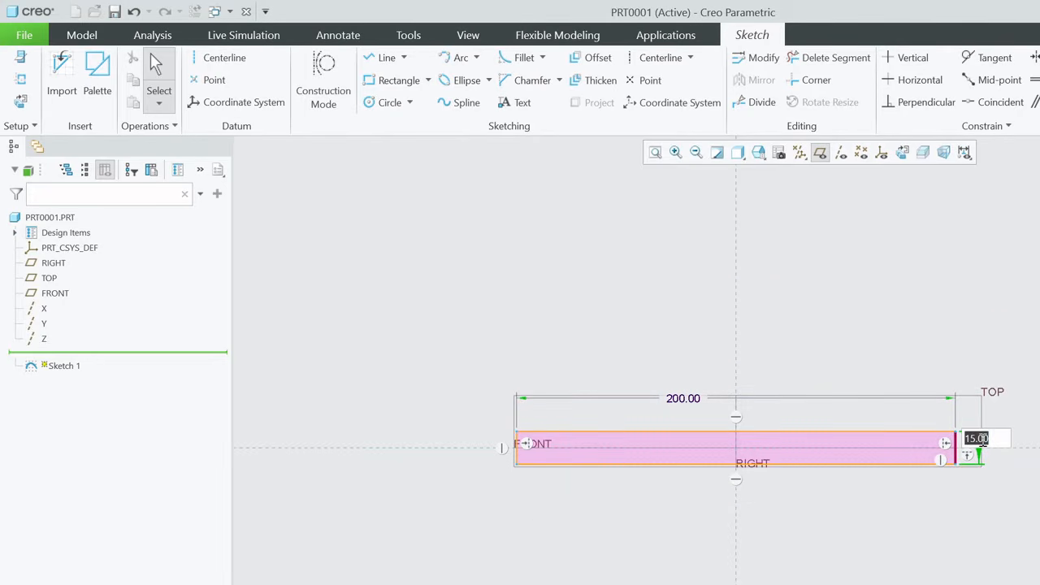
{"action": "type", "text": "150"}
{"action": "key", "text": "Return"}
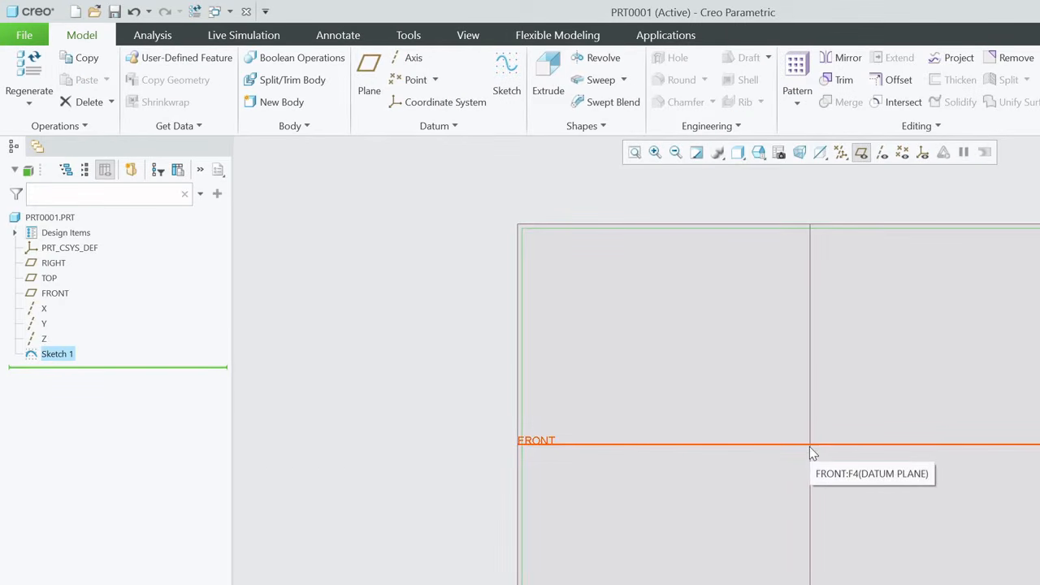
{"action": "middle_click_drag", "start_coordinate": [812, 452], "coordinate": [780, 419]}
{"action": "scroll", "coordinate": [748, 520], "scroll_direction": "up", "scroll_amount": 3}
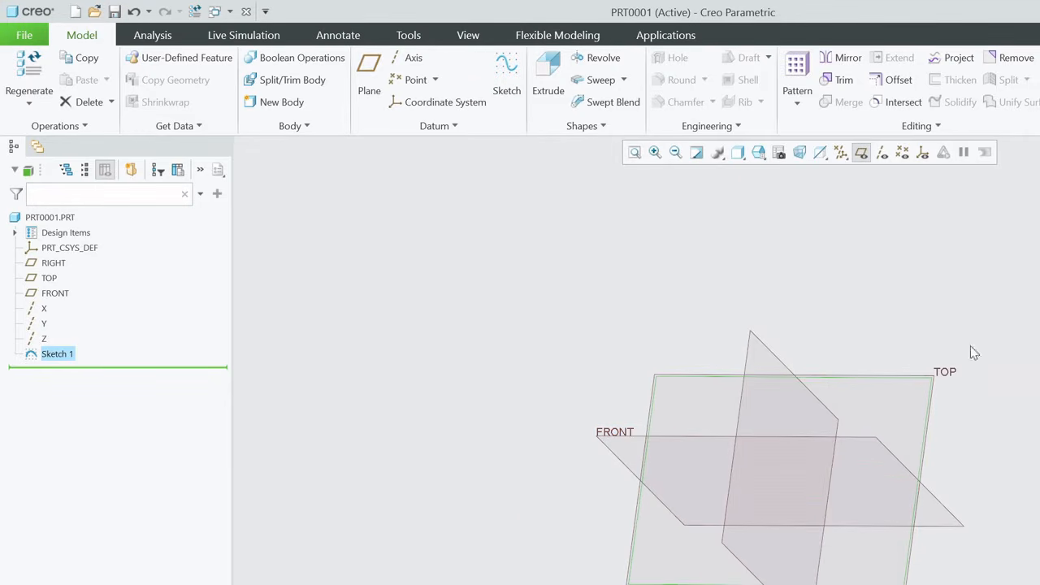
{"action": "scroll", "coordinate": [819, 454], "scroll_direction": "up", "scroll_amount": 2}
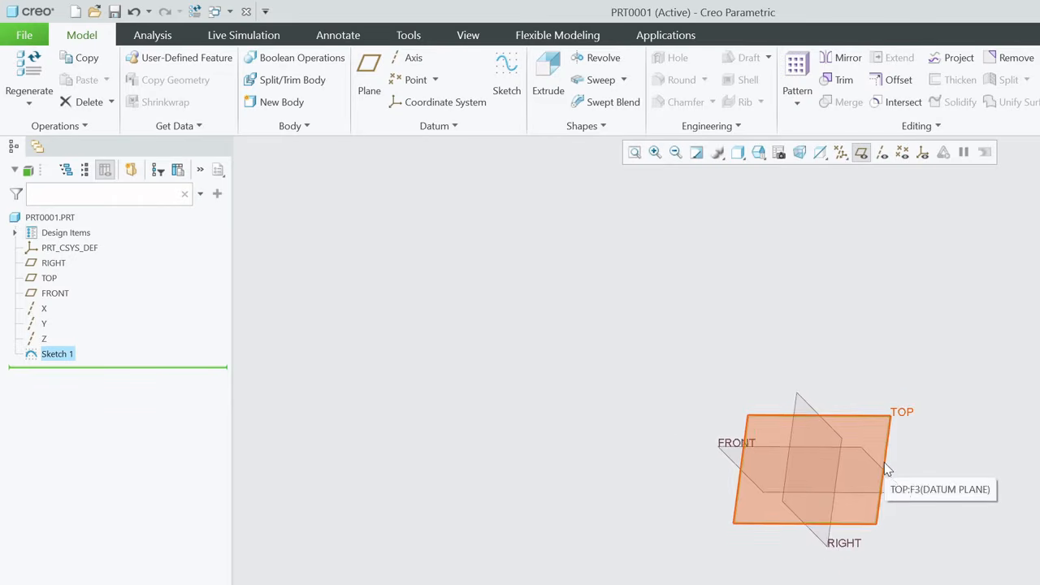
{"action": "scroll", "coordinate": [887, 470], "scroll_direction": "down", "scroll_amount": 2}
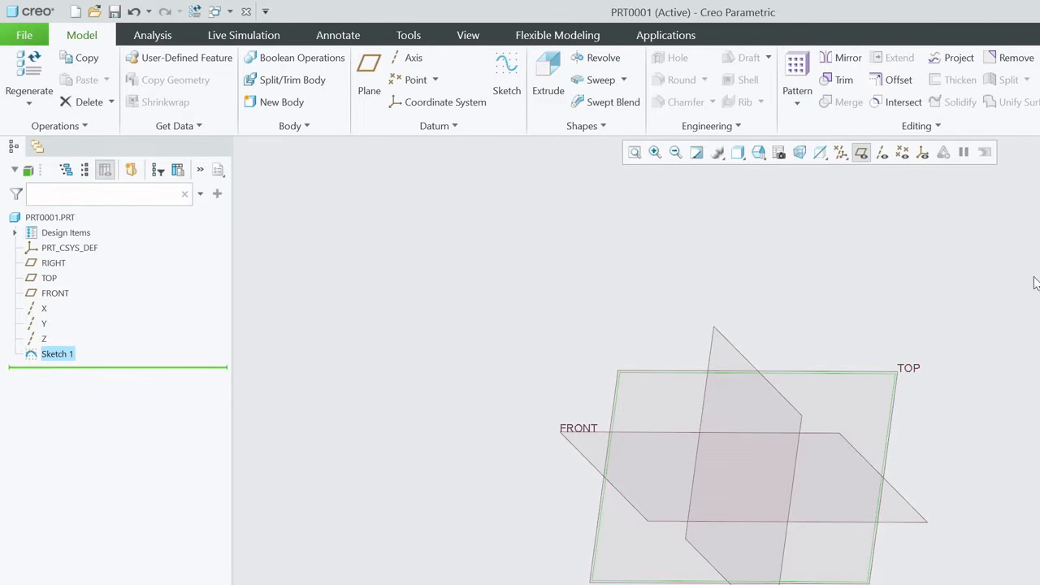
{"action": "left_click", "coordinate": [546, 74]}
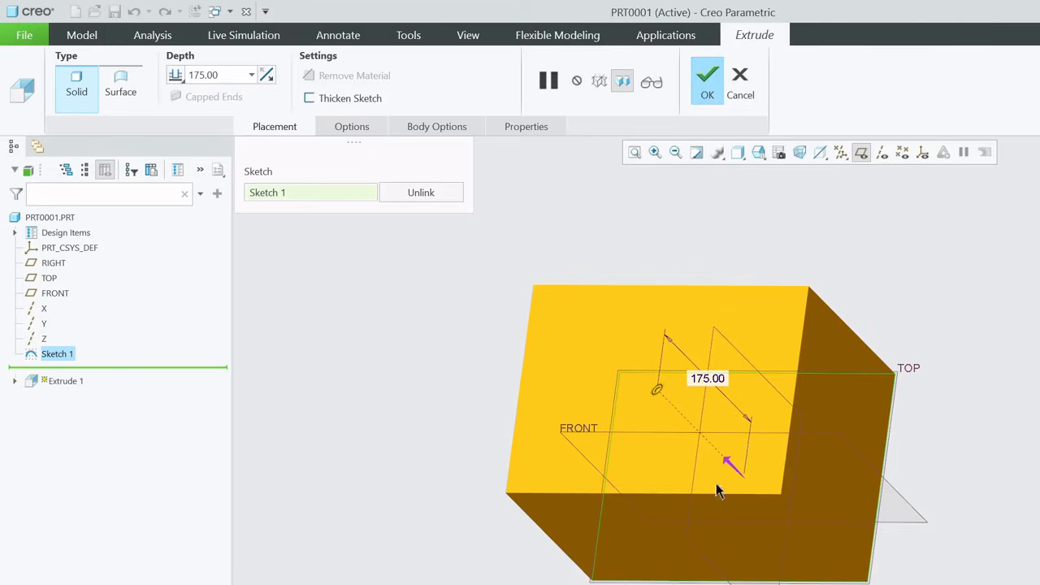
{"action": "left_click", "coordinate": [740, 80]}
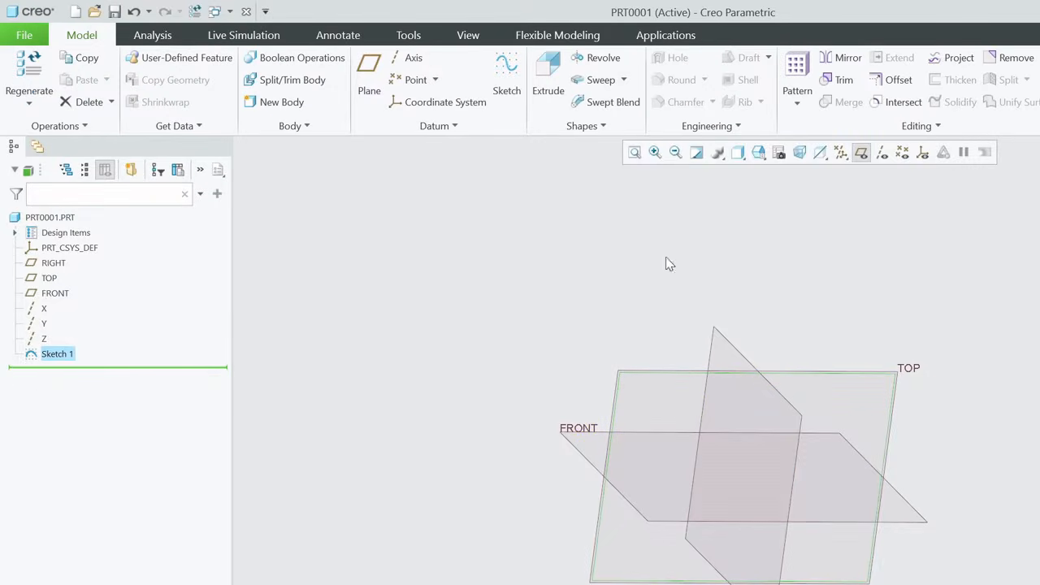
Start a solid extrusion using Sketch 1 as its profile
{"action": "left_click", "coordinate": [59, 355]}
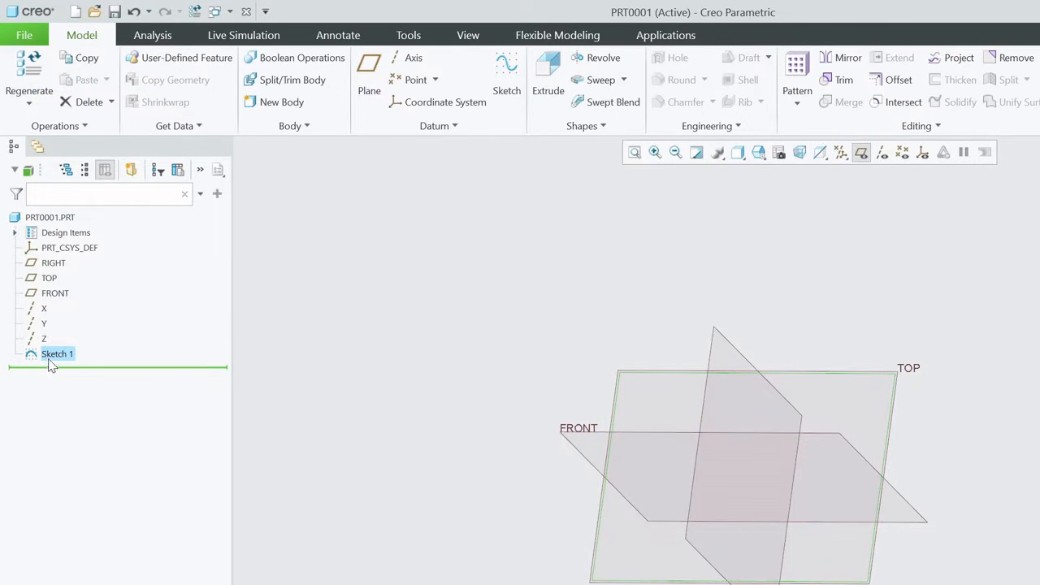
{"action": "left_click", "coordinate": [423, 338]}
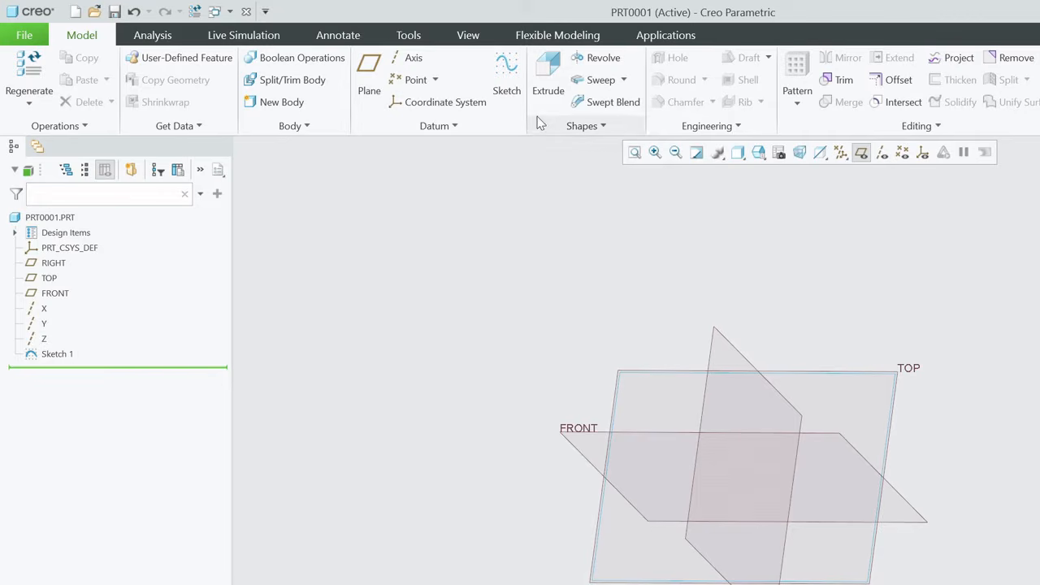
{"action": "left_click", "coordinate": [547, 81]}
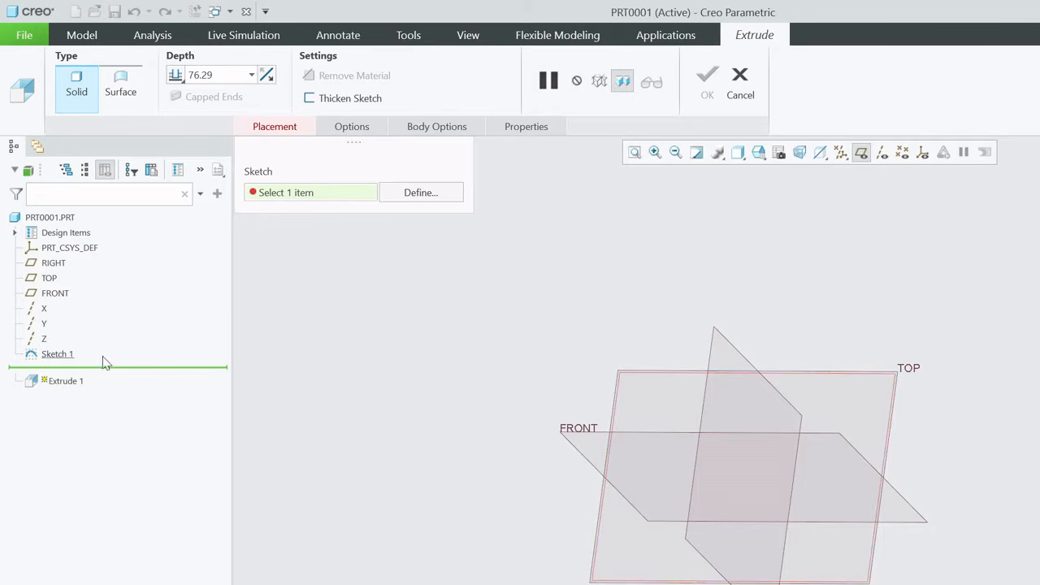
{"action": "left_click", "coordinate": [55, 354]}
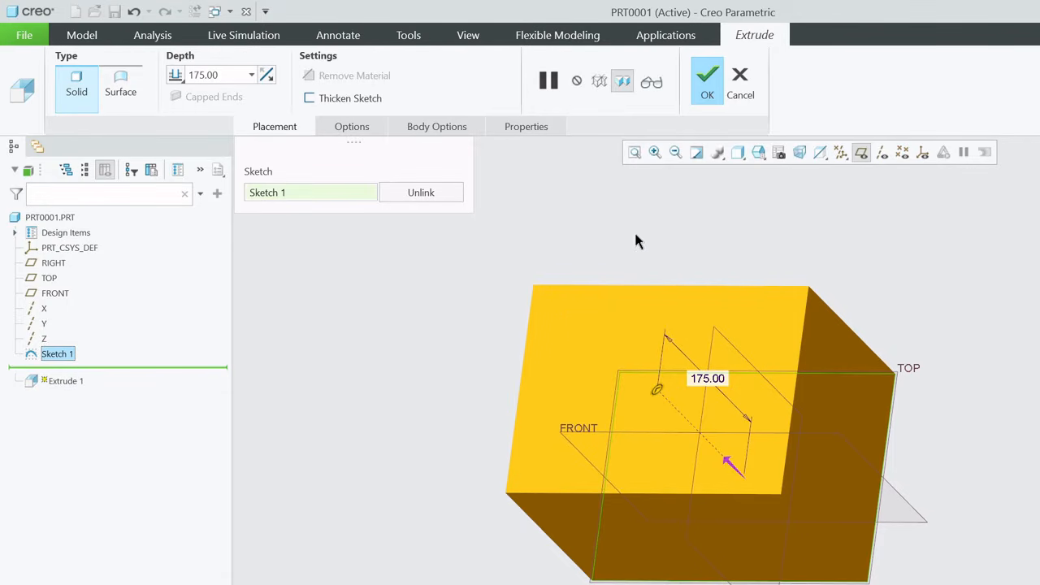
Set the extrusion depth to 150
{"action": "mouse_move", "coordinate": [638, 241]}
{"action": "middle_mouse_down"}
{"action": "mouse_move", "coordinate": [580, 246]}
{"action": "mouse_move", "coordinate": [564, 285]}
{"action": "mouse_move", "coordinate": [536, 290]}
{"action": "mouse_move", "coordinate": [517, 264]}
{"action": "mouse_move", "coordinate": [532, 304]}
{"action": "middle_mouse_up"}
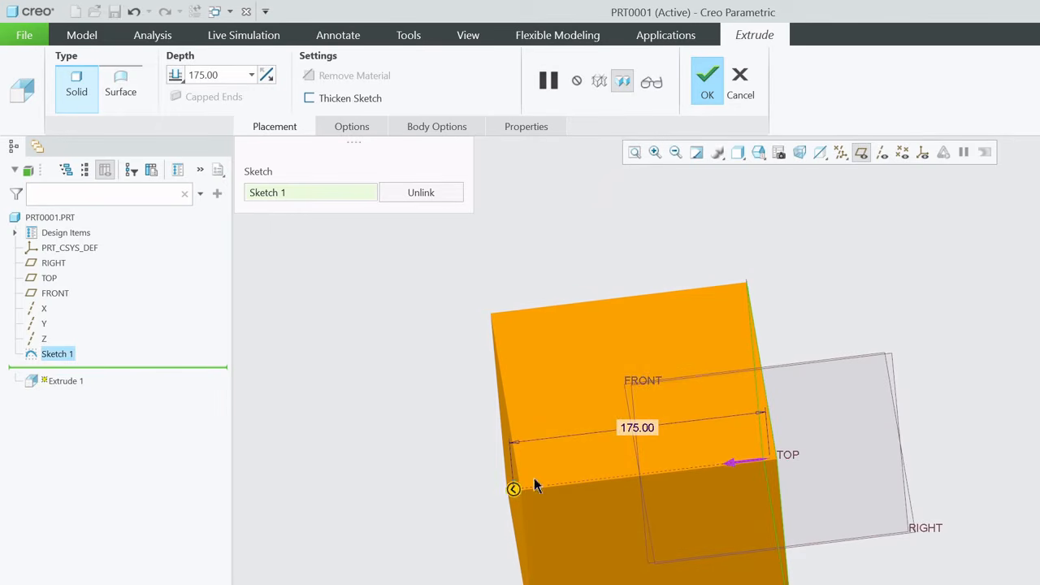
{"action": "mouse_move", "coordinate": [514, 490]}
{"action": "left_mouse_down"}
{"action": "mouse_move", "coordinate": [566, 488]}
{"action": "mouse_move", "coordinate": [516, 488]}
{"action": "left_mouse_up"}
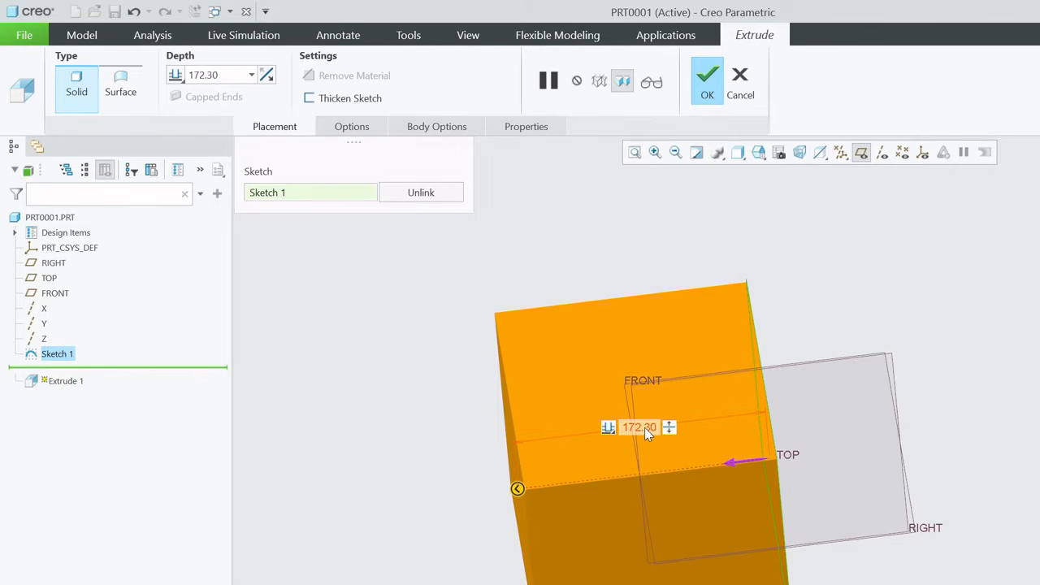
{"action": "double_click", "coordinate": [642, 427]}
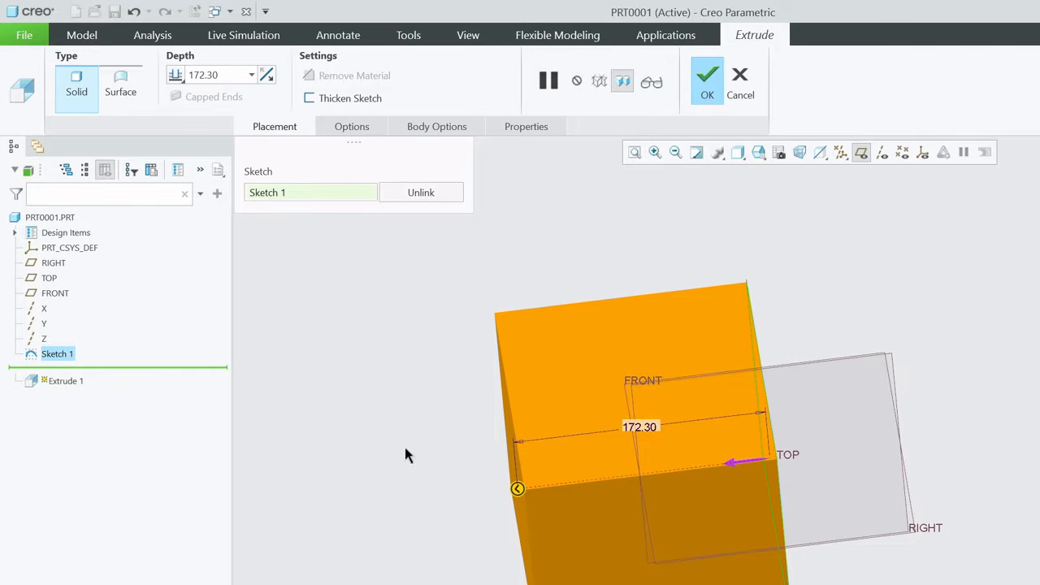
{"action": "left_click", "coordinate": [230, 78]}
{"action": "type", "text": "1"}
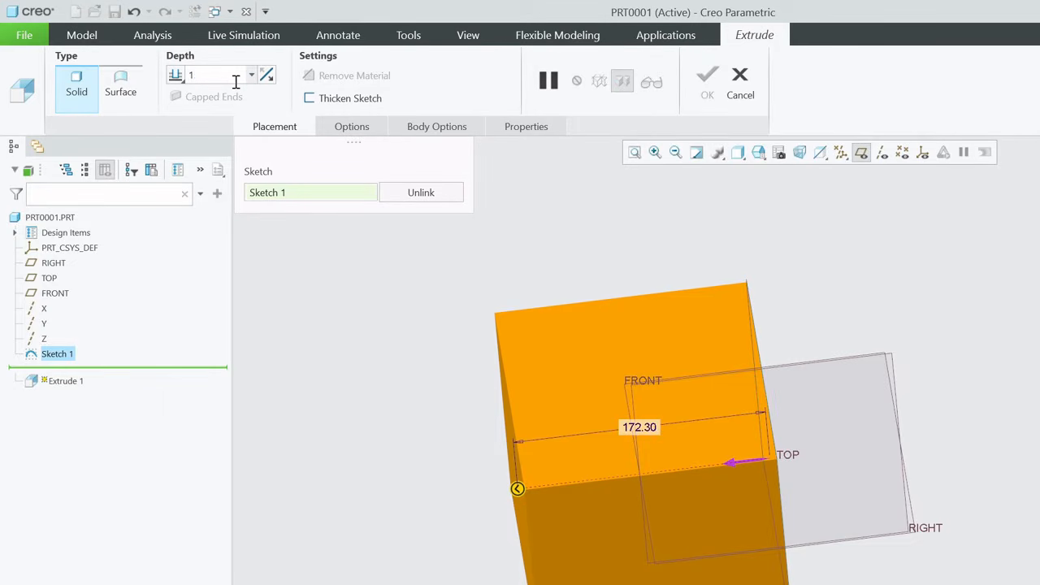
{"action": "type", "text": "50"}
{"action": "key", "text": "Return"}
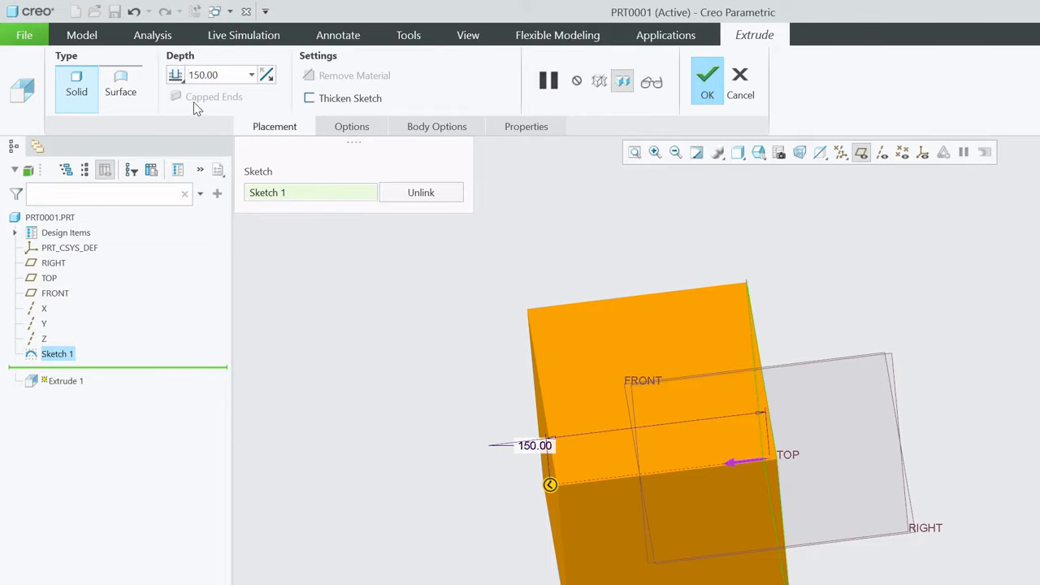
Flip the extrusion to the opposite side of the sketch plane and back again
{"action": "left_click", "coordinate": [177, 75]}
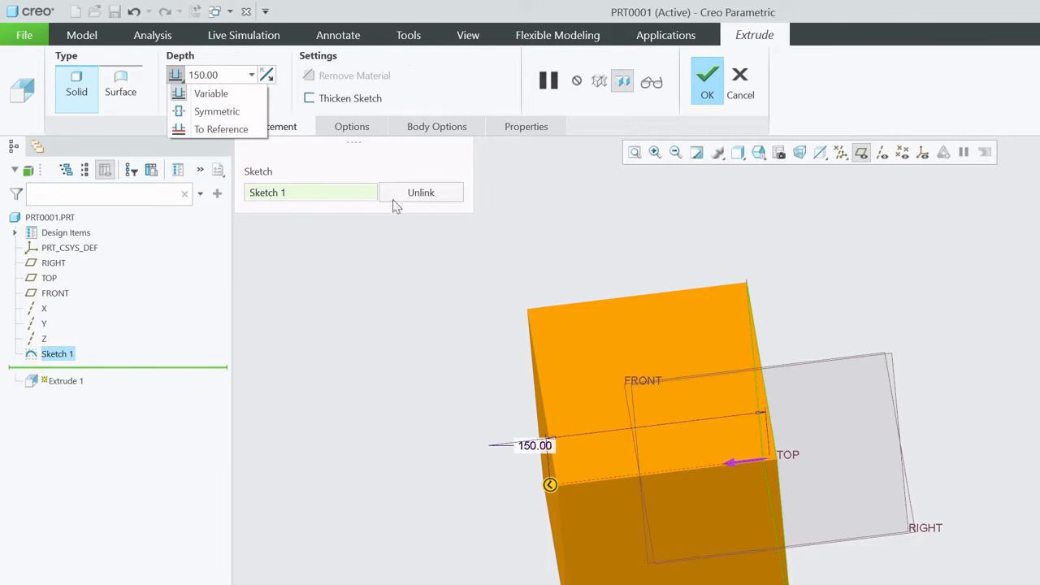
{"action": "left_click", "coordinate": [287, 77]}
{"action": "left_click", "coordinate": [267, 76]}
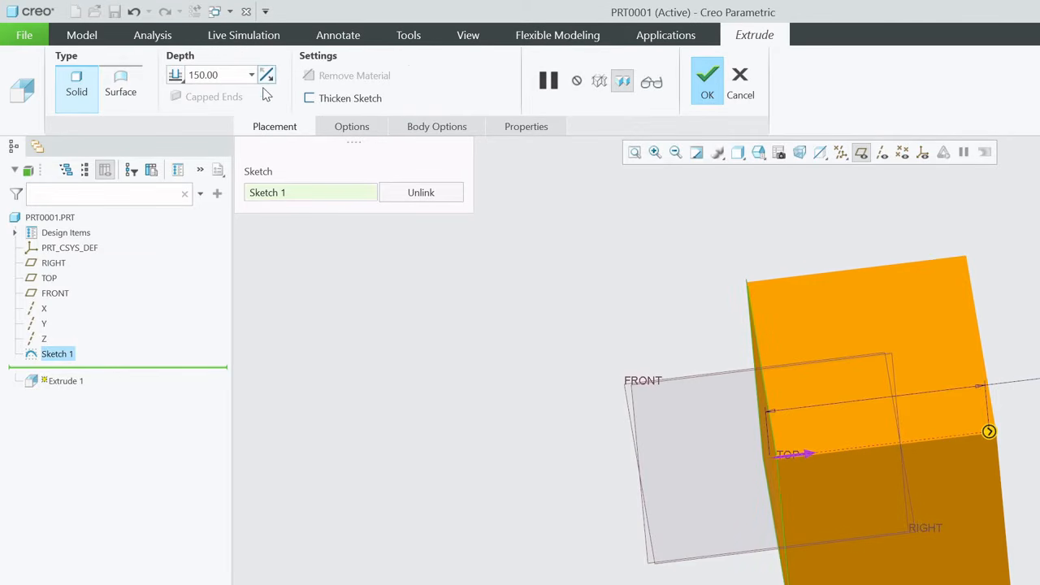
{"action": "left_click", "coordinate": [267, 76]}
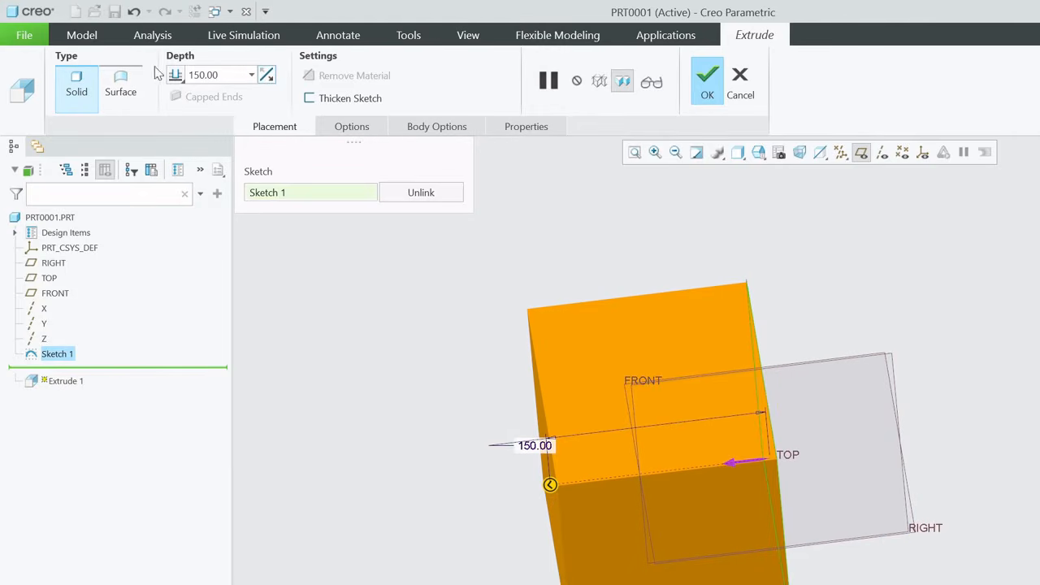
Make the extrusion depth Symmetric about the sketch plane
{"action": "left_click", "coordinate": [180, 81]}
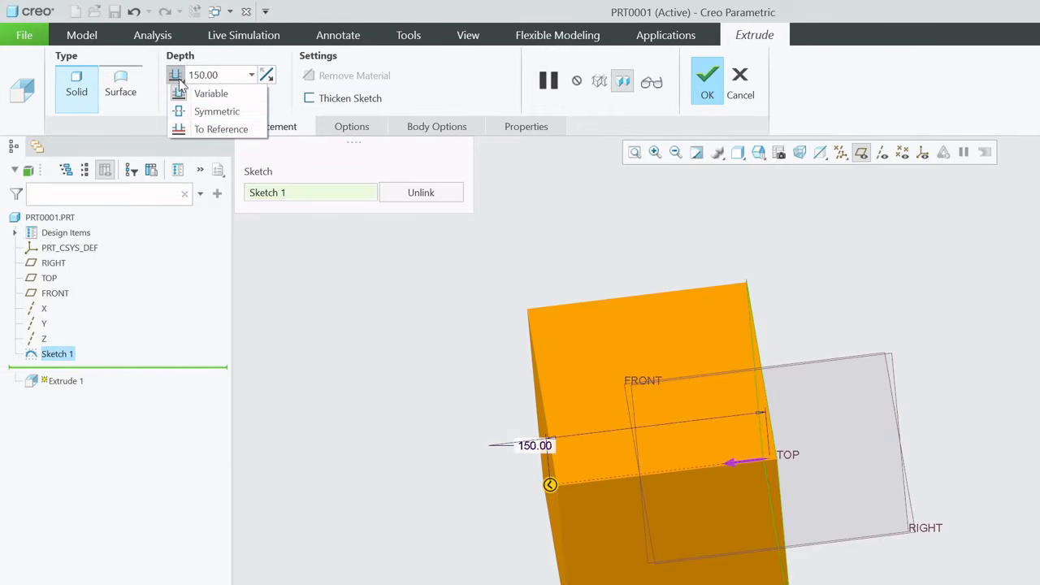
{"action": "left_click", "coordinate": [216, 112]}
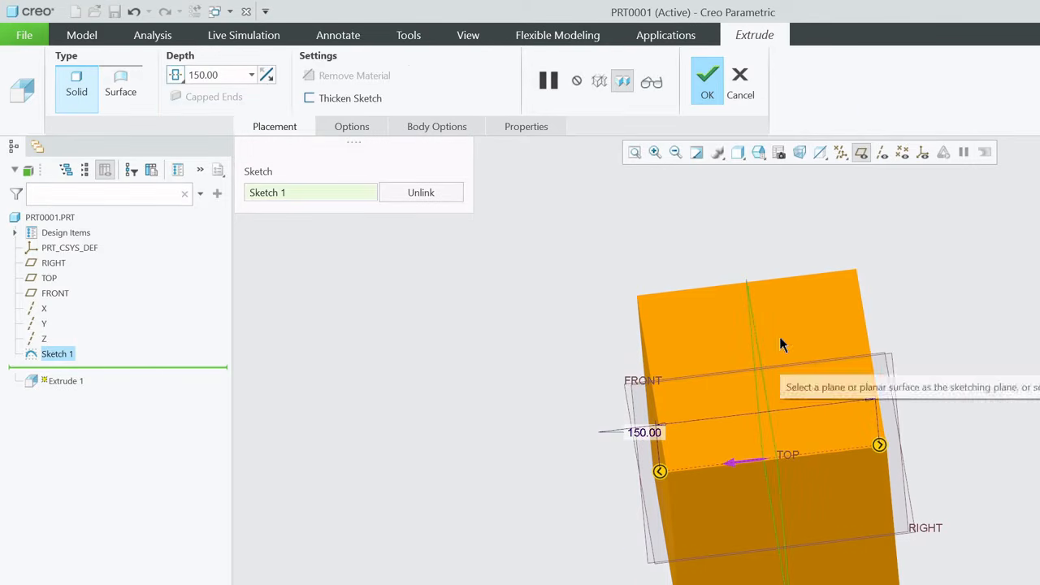
{"action": "mouse_move", "coordinate": [783, 344]}
{"action": "middle_mouse_down"}
{"action": "mouse_move", "coordinate": [778, 336]}
{"action": "mouse_move", "coordinate": [814, 342]}
{"action": "mouse_move", "coordinate": [785, 364]}
{"action": "middle_mouse_up"}
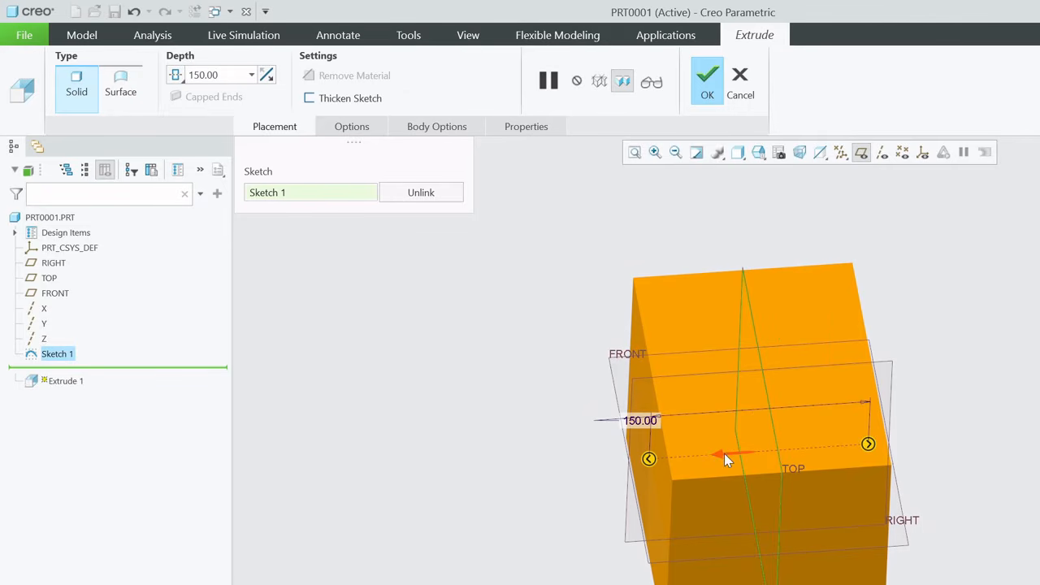
Reverse the symmetric extrusion's direction, restore it, and keep the Symmetric depth option
{"action": "left_click", "coordinate": [266, 75]}
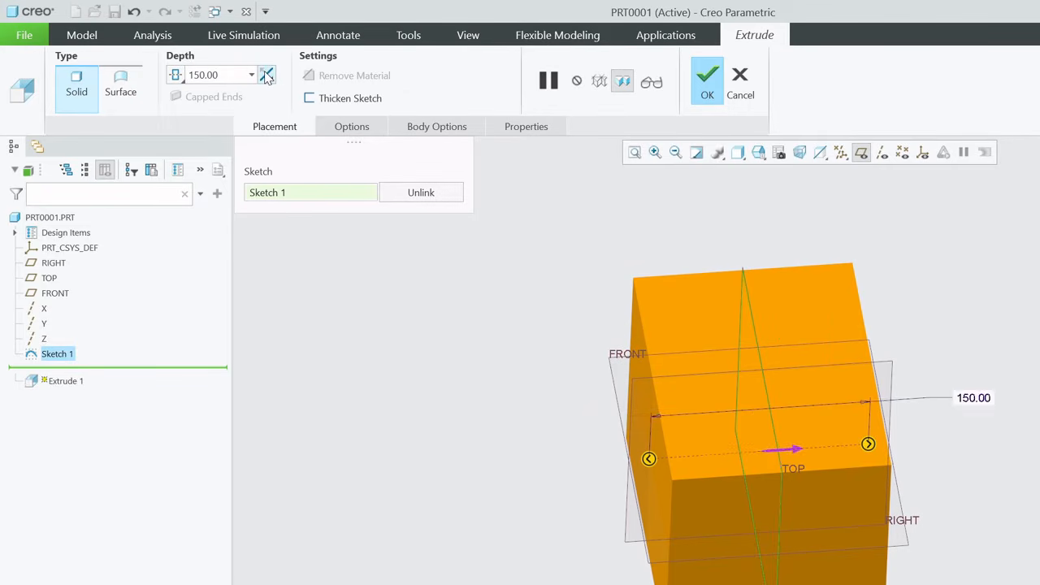
{"action": "left_click", "coordinate": [265, 74]}
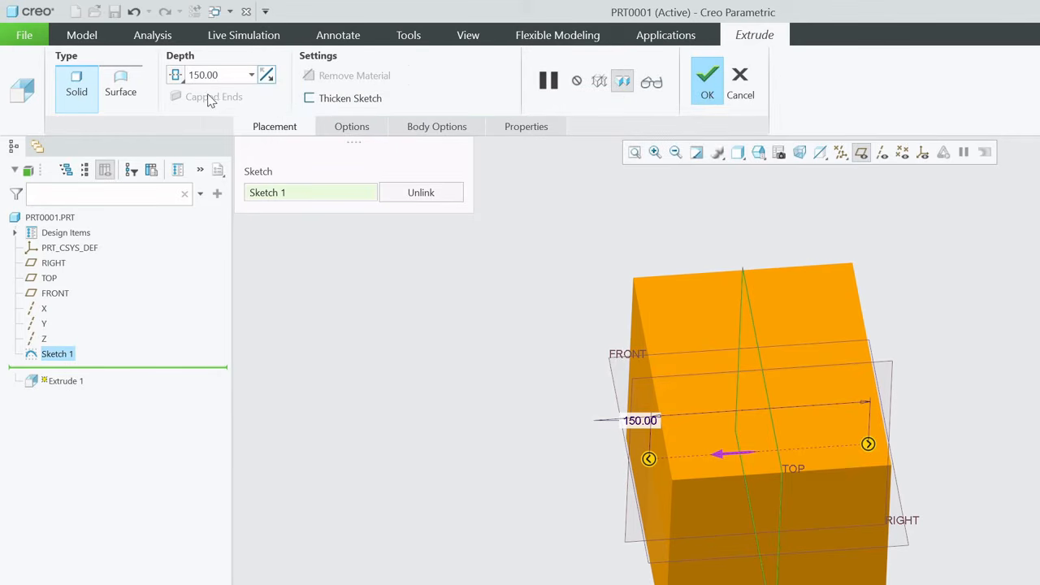
{"action": "left_click", "coordinate": [178, 77]}
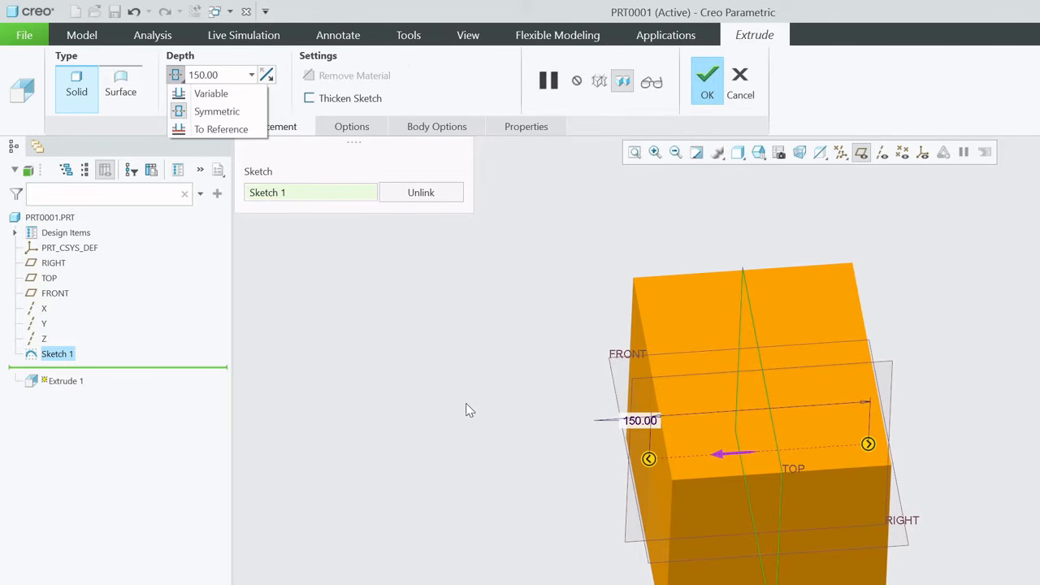
{"action": "left_click", "coordinate": [205, 113]}
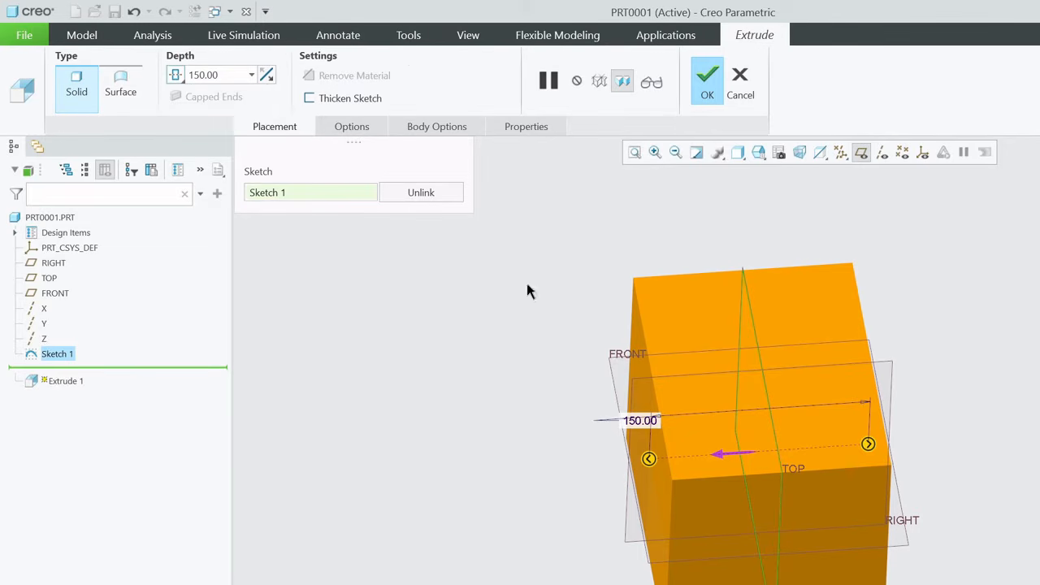
Thicken the sketch outline into a hollow extrusion with a wall thickness of 5
{"action": "mouse_move", "coordinate": [553, 317]}
{"action": "middle_mouse_down"}
{"action": "mouse_move", "coordinate": [575, 332]}
{"action": "mouse_move", "coordinate": [609, 336]}
{"action": "mouse_move", "coordinate": [611, 325]}
{"action": "middle_mouse_up"}
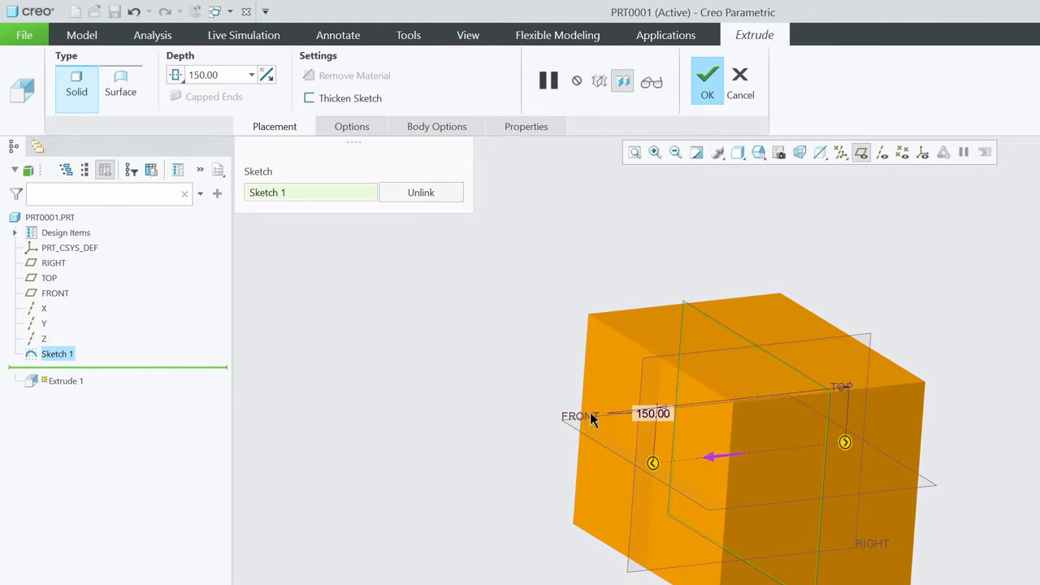
{"action": "left_click", "coordinate": [345, 100]}
{"action": "middle_click_drag", "start_coordinate": [685, 409], "coordinate": [673, 365]}
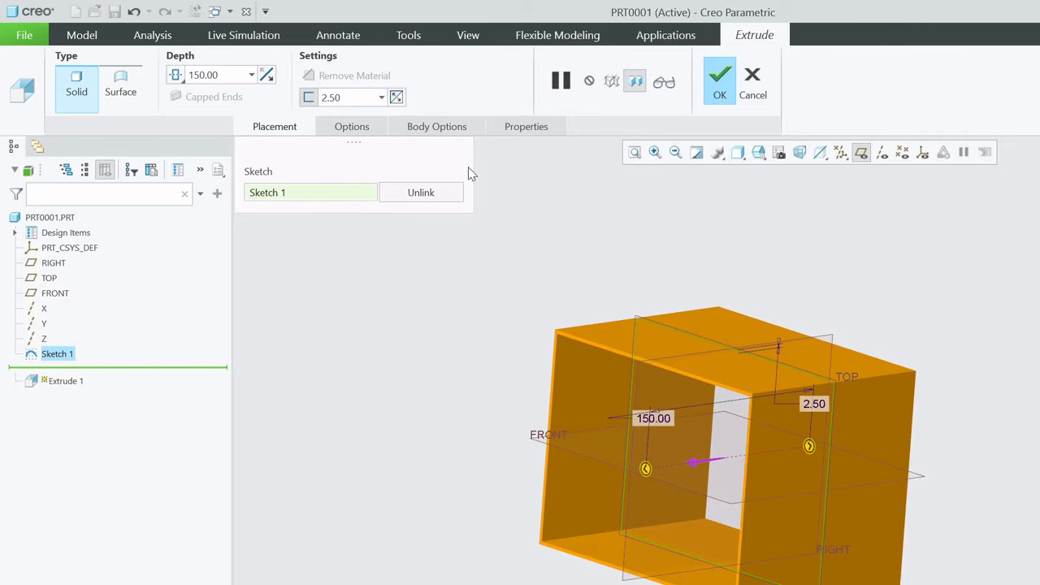
{"action": "left_click", "coordinate": [360, 97]}
{"action": "type", "text": "5"}
{"action": "key", "text": "Return"}
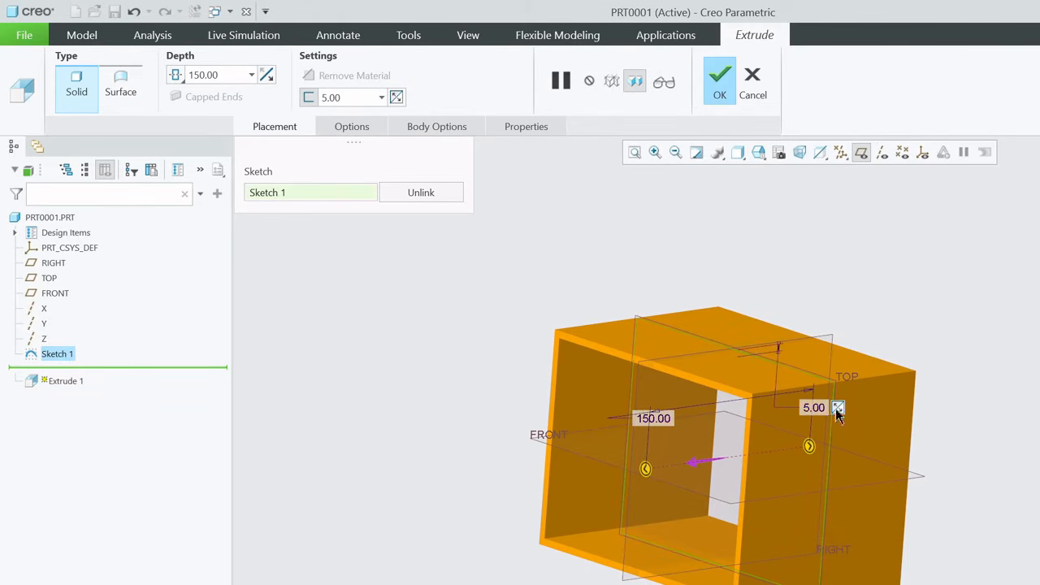
Cycle the wall thickness through the available sides of the sketch and return to the original side
{"action": "mouse_move", "coordinate": [892, 401]}
{"action": "middle_mouse_down"}
{"action": "mouse_move", "coordinate": [891, 355]}
{"action": "mouse_move", "coordinate": [915, 409]}
{"action": "mouse_move", "coordinate": [900, 424]}
{"action": "mouse_move", "coordinate": [894, 377]}
{"action": "middle_mouse_up"}
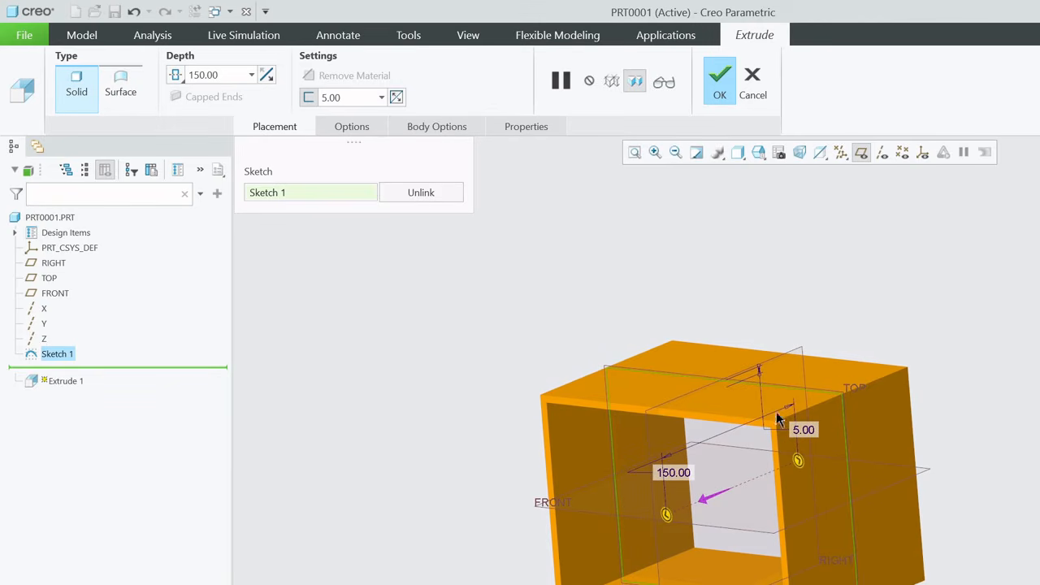
{"action": "left_click", "coordinate": [396, 98]}
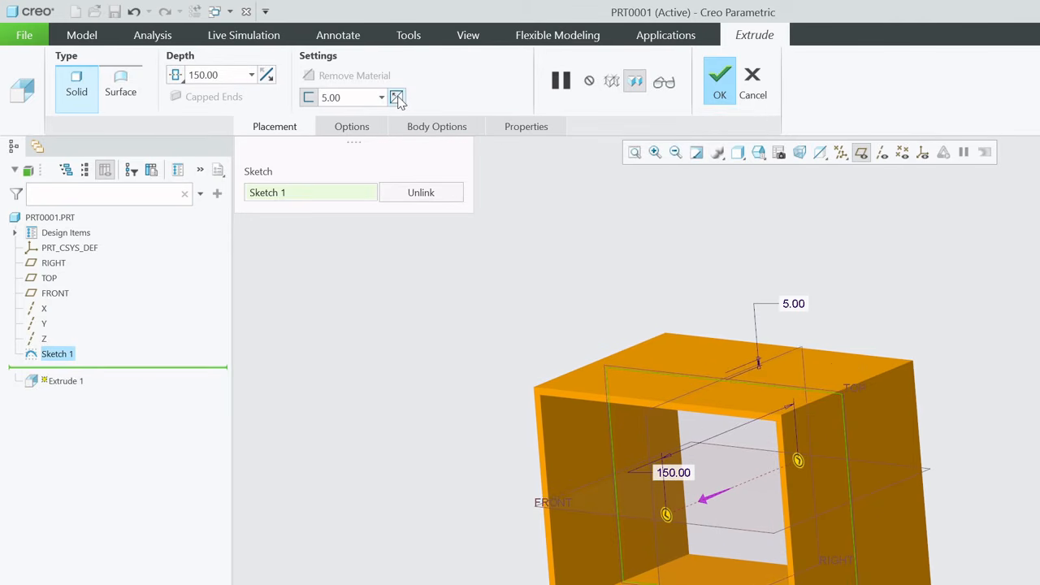
{"action": "left_click", "coordinate": [396, 97]}
{"action": "left_click", "coordinate": [396, 97]}
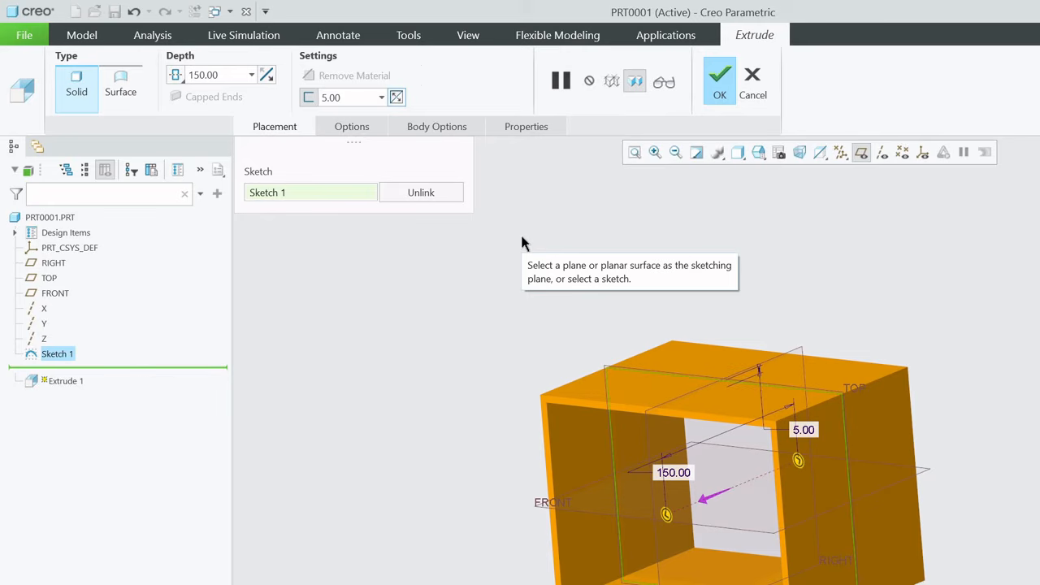
Complete the thickened extrusion and turn off the datum plane display
{"action": "mouse_move", "coordinate": [690, 301]}
{"action": "middle_mouse_down"}
{"action": "mouse_move", "coordinate": [661, 295]}
{"action": "mouse_move", "coordinate": [720, 279]}
{"action": "mouse_move", "coordinate": [687, 283]}
{"action": "mouse_move", "coordinate": [686, 328]}
{"action": "mouse_move", "coordinate": [714, 263]}
{"action": "mouse_move", "coordinate": [694, 265]}
{"action": "mouse_move", "coordinate": [688, 286]}
{"action": "mouse_move", "coordinate": [639, 275]}
{"action": "middle_mouse_up"}
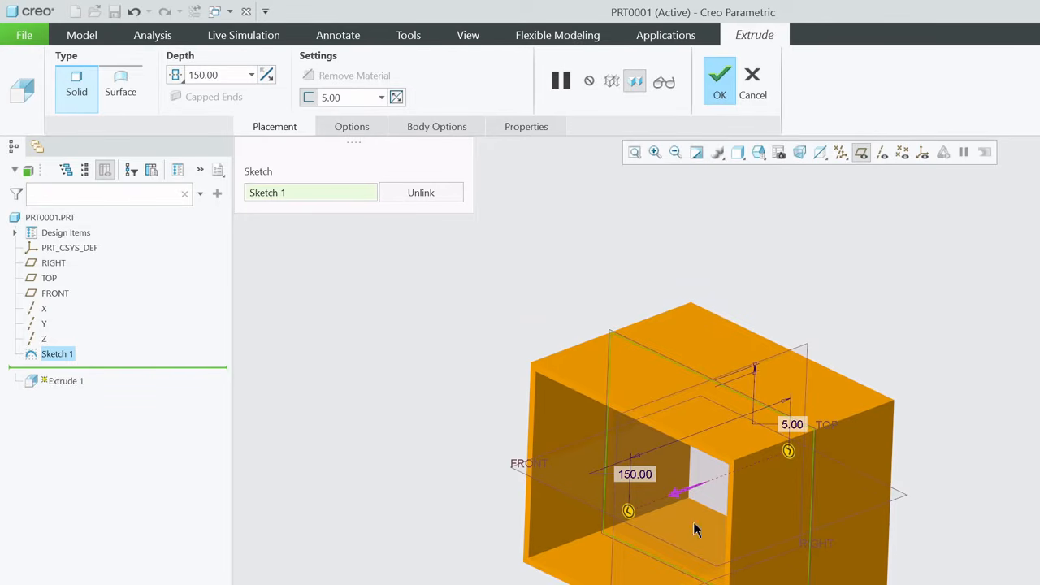
{"action": "left_click", "coordinate": [717, 78]}
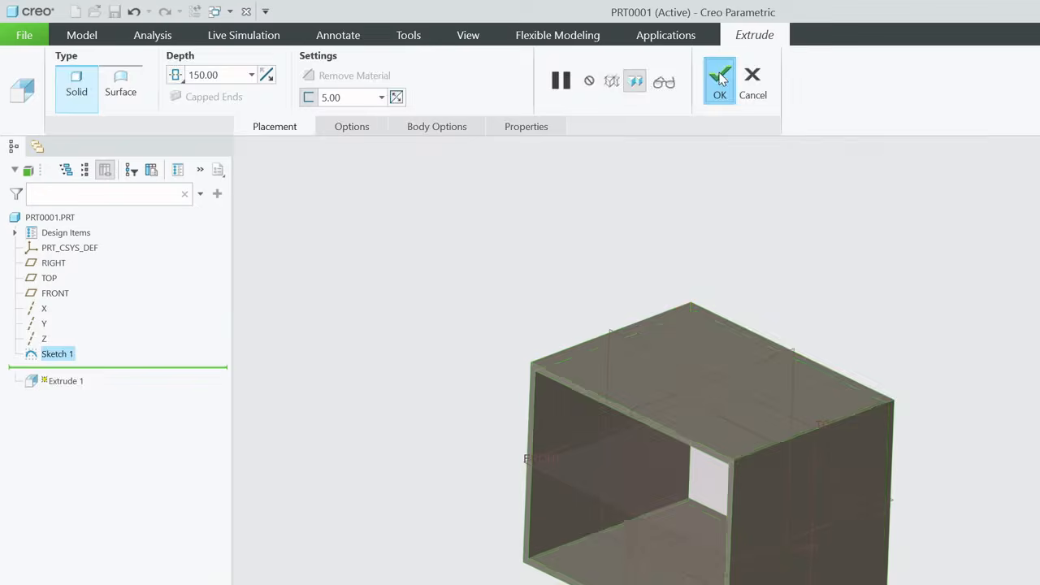
{"action": "middle_click_drag", "start_coordinate": [799, 298], "coordinate": [755, 248]}
{"action": "left_click", "coordinate": [862, 154]}
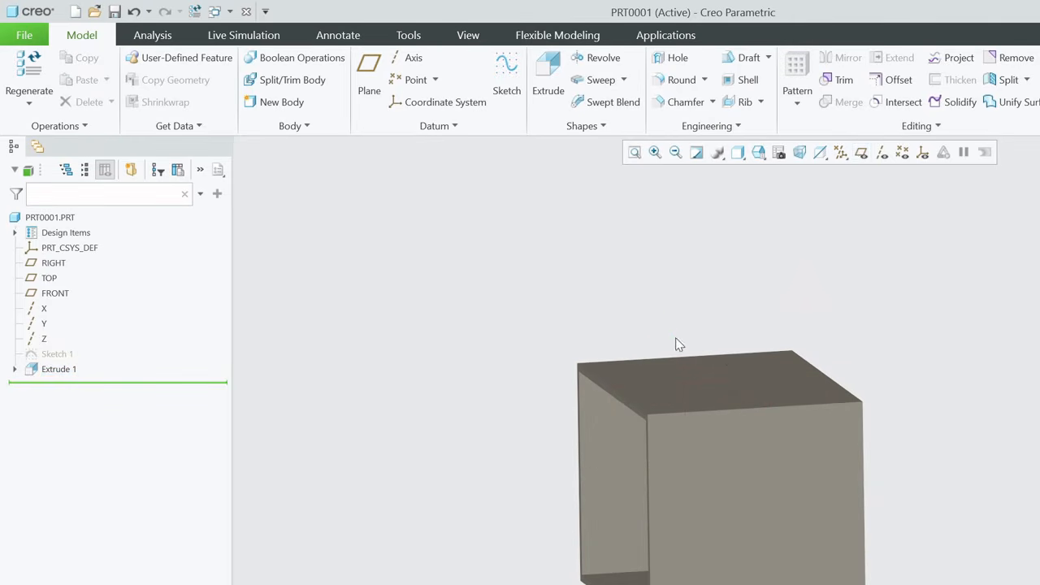
{"action": "middle_click_drag", "start_coordinate": [678, 344], "coordinate": [756, 317]}
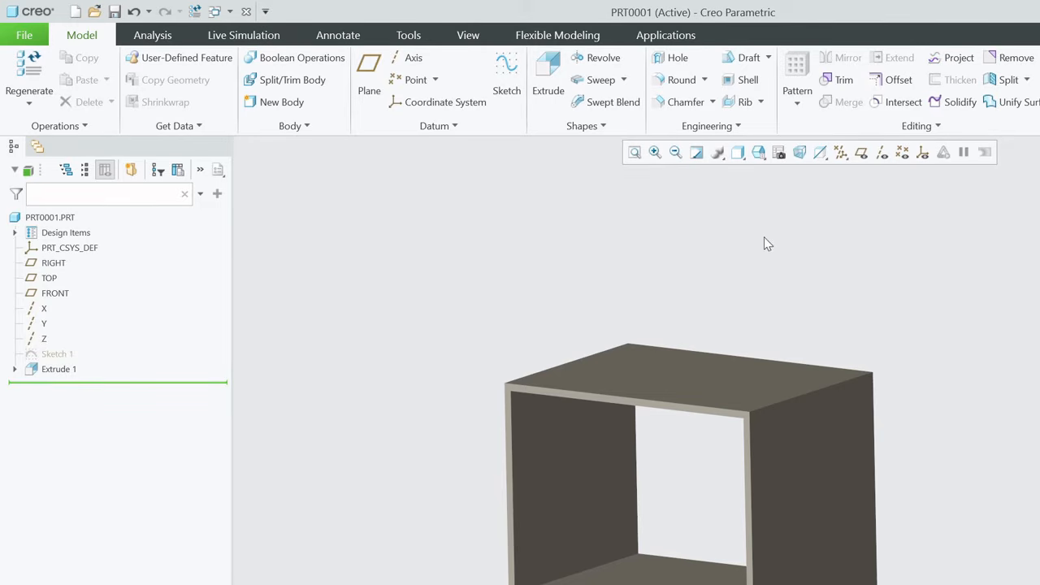
Start a round and add the box's four outer corner edges along the extrusion depth to one set
{"action": "left_click", "coordinate": [678, 81]}
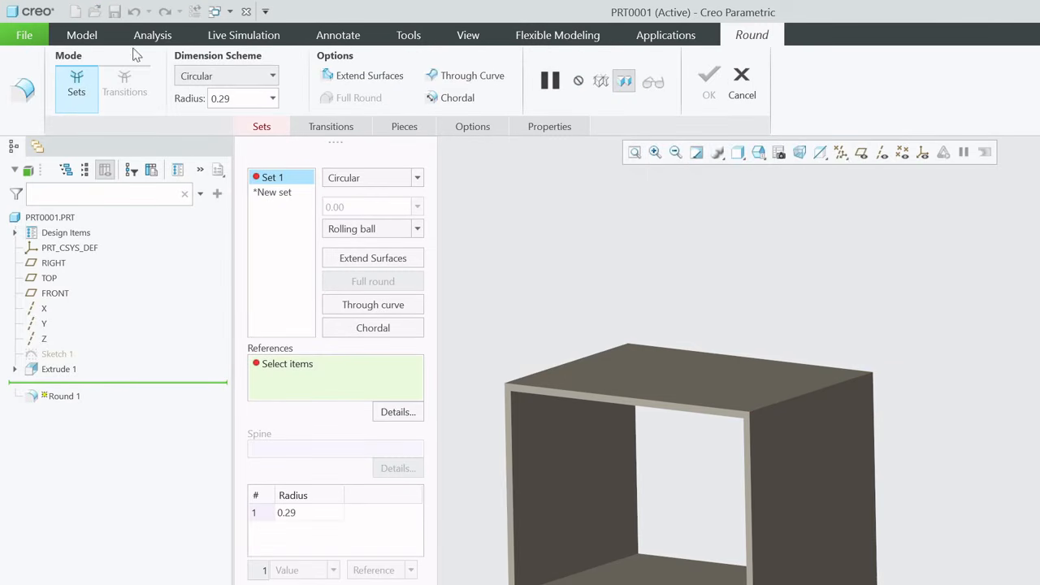
{"action": "left_click", "coordinate": [807, 398]}
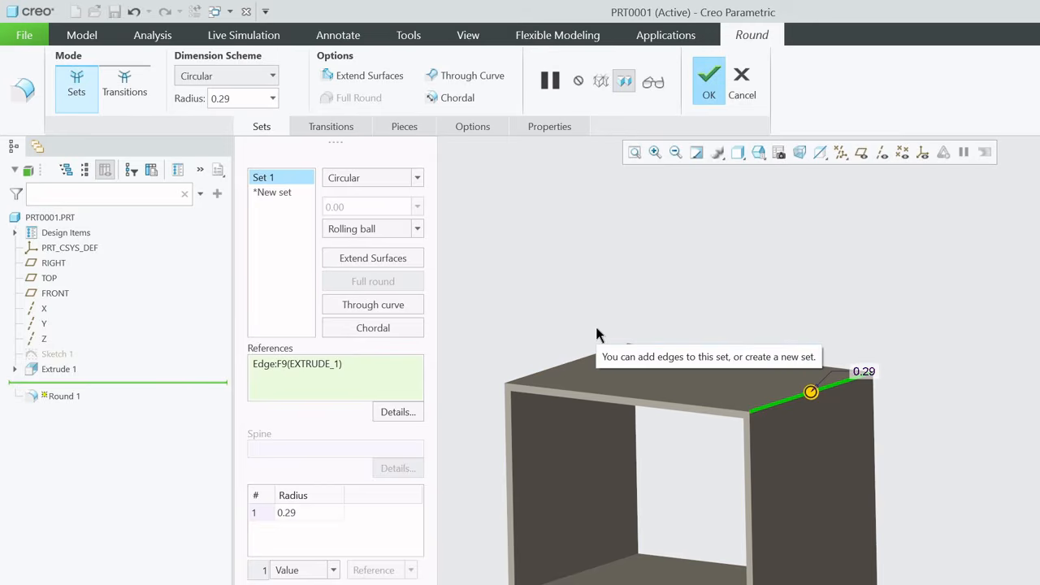
{"action": "left_click", "coordinate": [561, 368], "text": "ctrl"}
{"action": "scroll", "coordinate": [529, 528], "scroll_direction": "up", "scroll_amount": 5}
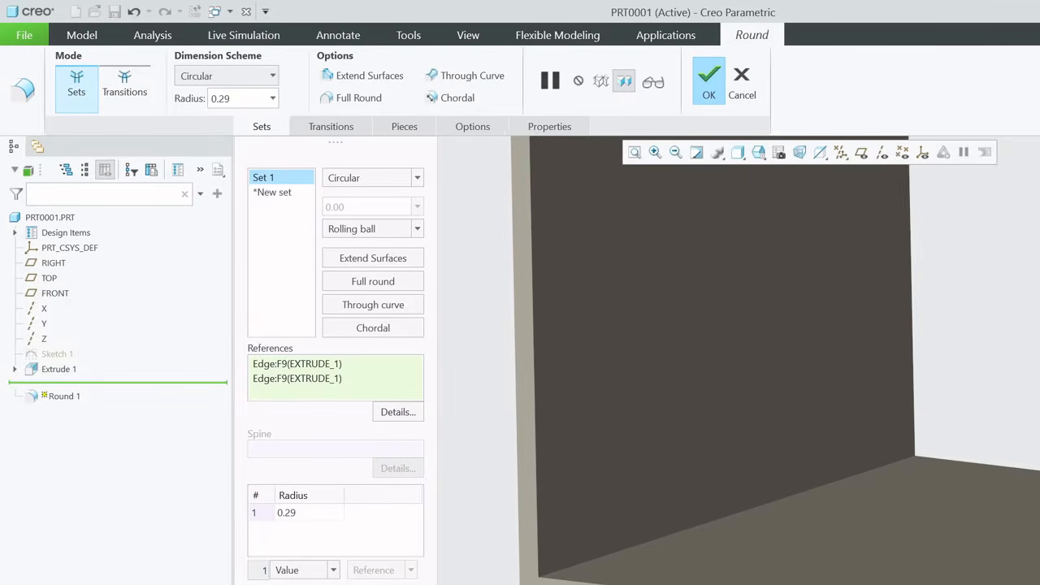
{"action": "scroll", "coordinate": [501, 582], "scroll_direction": "down", "scroll_amount": 1}
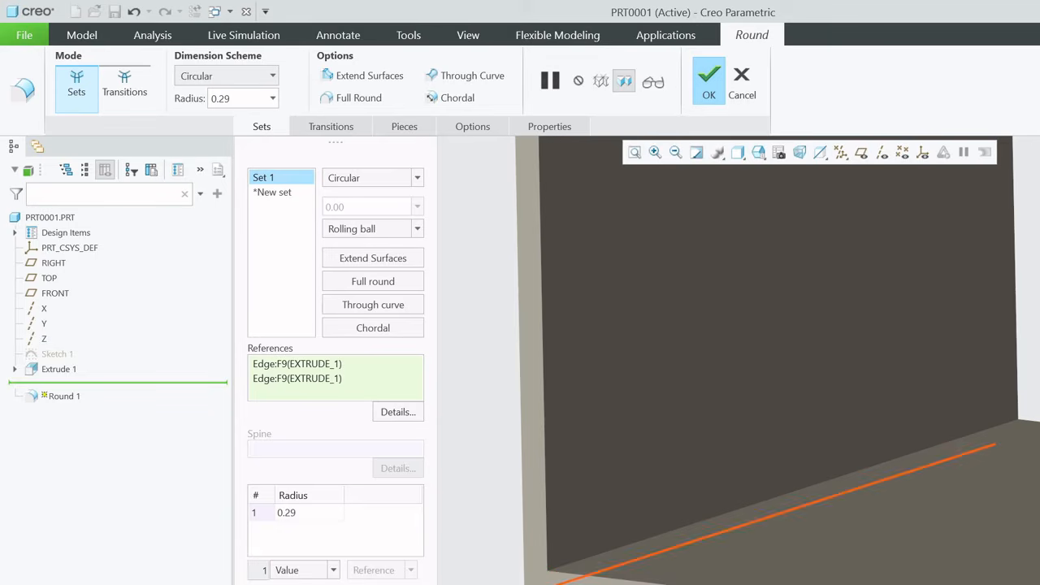
{"action": "left_click", "coordinate": [744, 521], "text": "ctrl"}
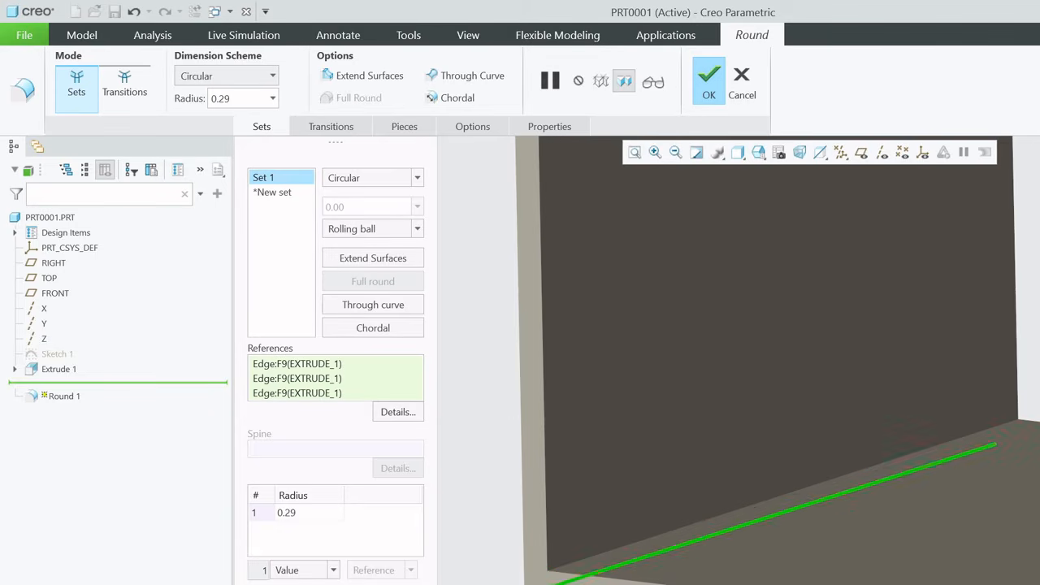
{"action": "scroll", "coordinate": [506, 570], "scroll_direction": "down", "scroll_amount": 5}
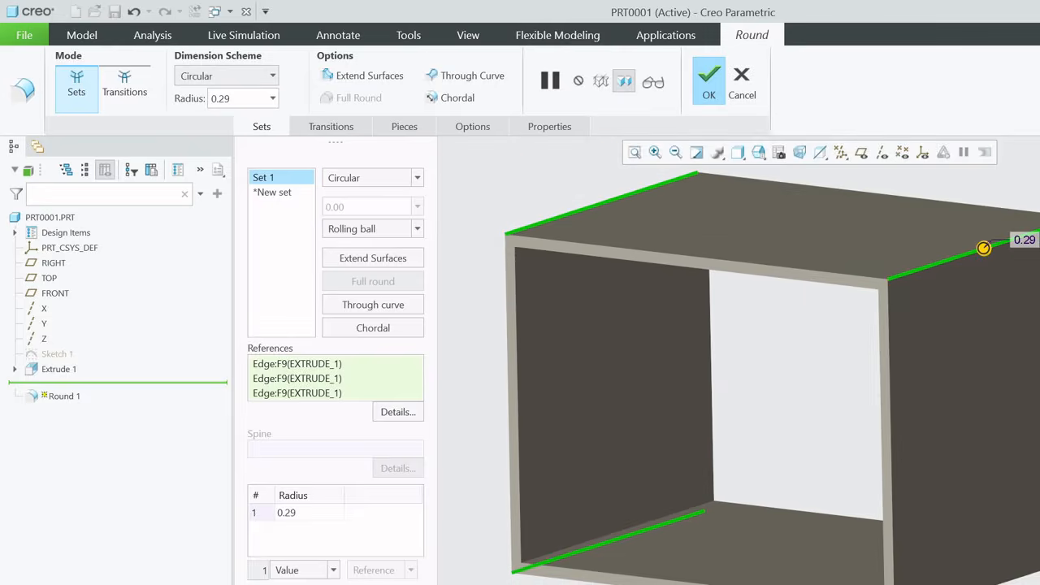
{"action": "left_click", "coordinate": [1018, 577], "text": "ctrl"}
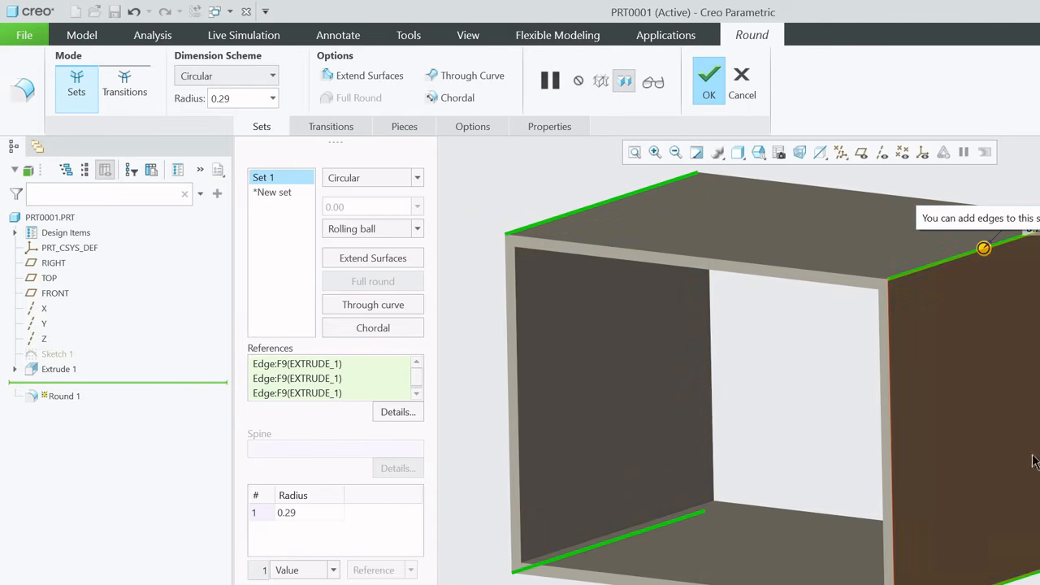
Set the round's radius to 2 and complete the feature
{"action": "double_click", "coordinate": [235, 98]}
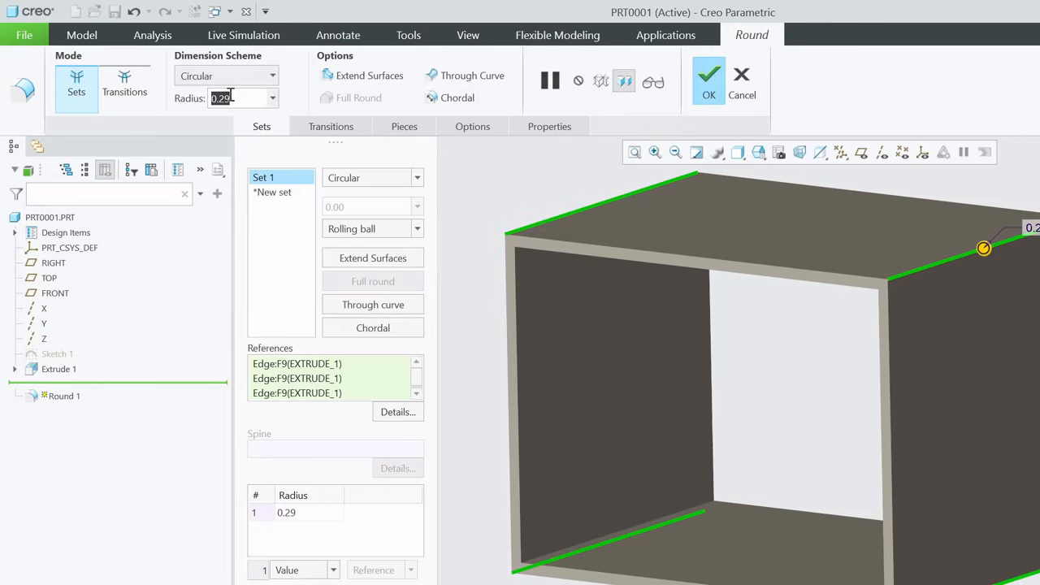
{"action": "type", "text": "2"}
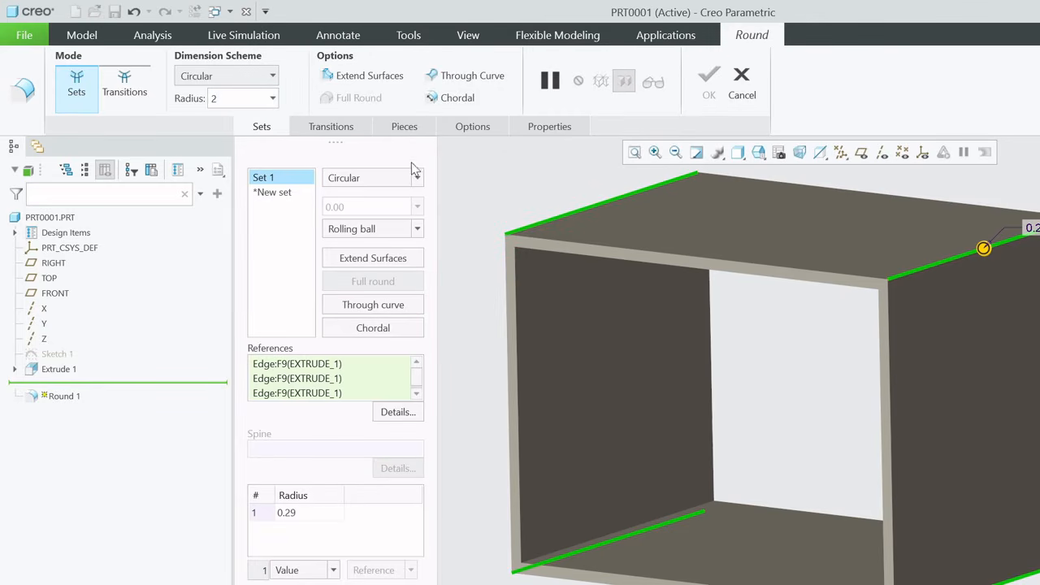
{"action": "middle_click", "coordinate": [463, 241]}
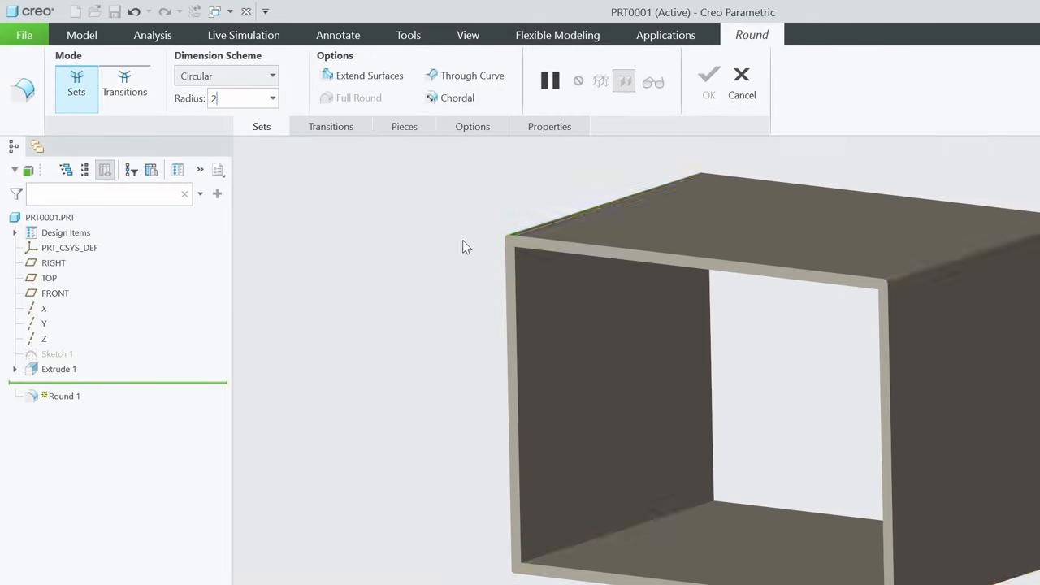
{"action": "left_click", "coordinate": [422, 302]}
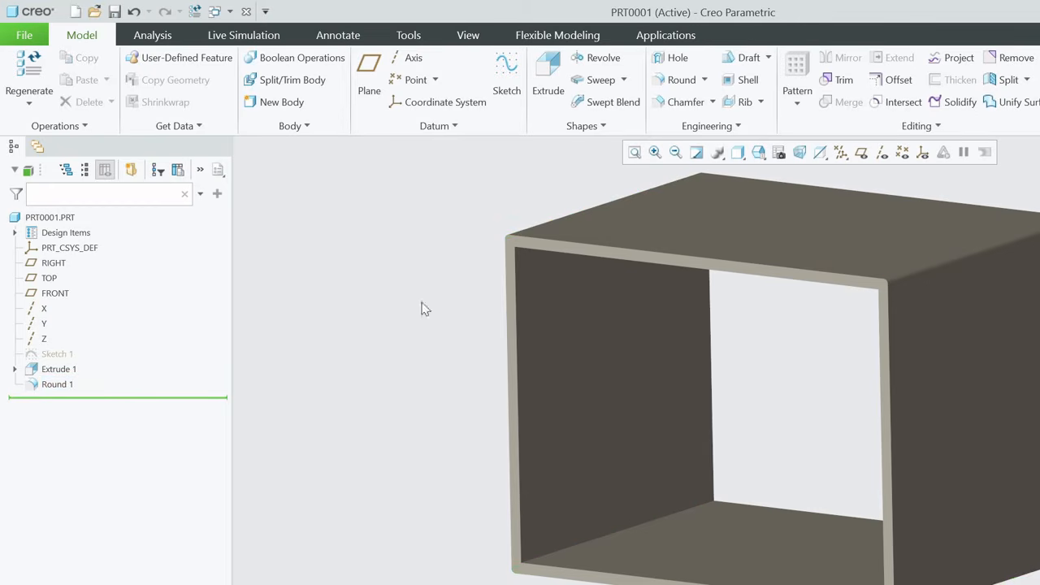
Examine the rounded outer edges of the box up close from different angles
{"action": "scroll", "coordinate": [528, 540], "scroll_direction": "up", "scroll_amount": 2}
{"action": "scroll", "coordinate": [596, 417], "scroll_direction": "down", "scroll_amount": 2}
{"action": "scroll", "coordinate": [738, 415], "scroll_direction": "down", "scroll_amount": 3}
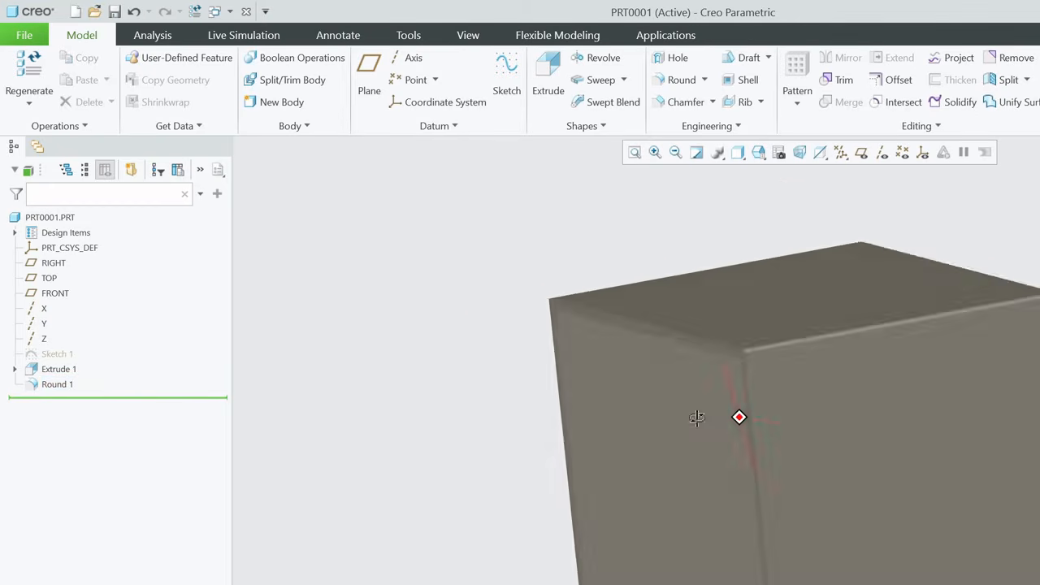
{"action": "scroll", "coordinate": [742, 419], "scroll_direction": "down", "scroll_amount": 2}
{"action": "scroll", "coordinate": [742, 414], "scroll_direction": "down", "scroll_amount": 2}
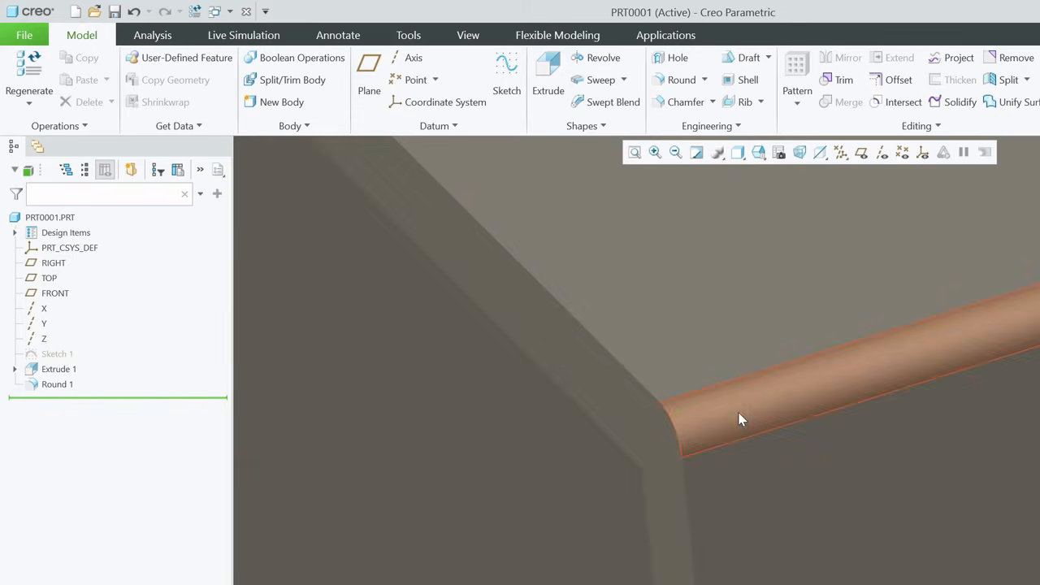
{"action": "scroll", "coordinate": [689, 433], "scroll_direction": "up", "scroll_amount": 5}
{"action": "scroll", "coordinate": [717, 350], "scroll_direction": "up", "scroll_amount": 4}
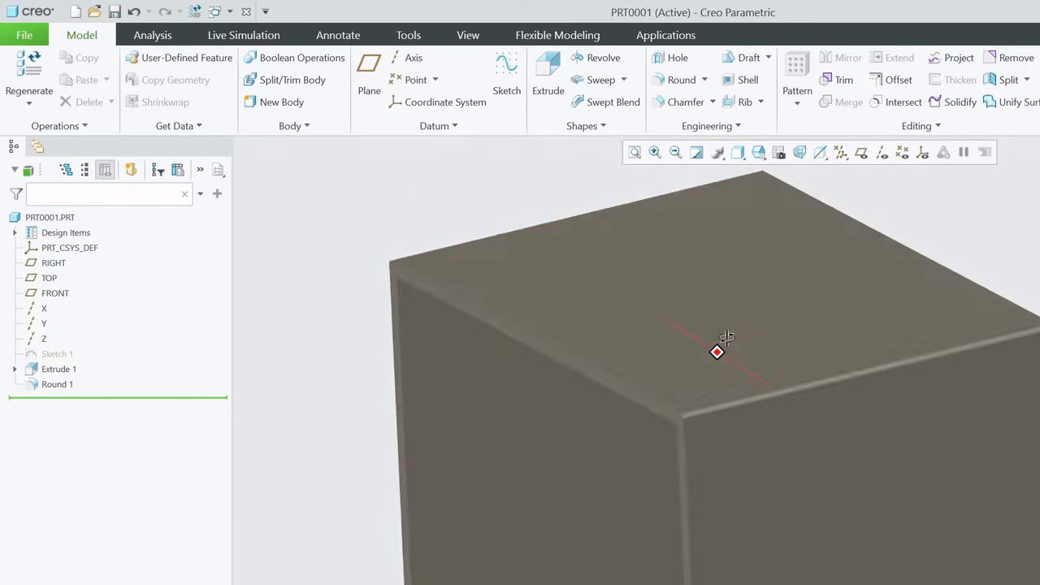
Start an edge chamfer along the outer edge loop of the box's open end
{"action": "left_click", "coordinate": [679, 102]}
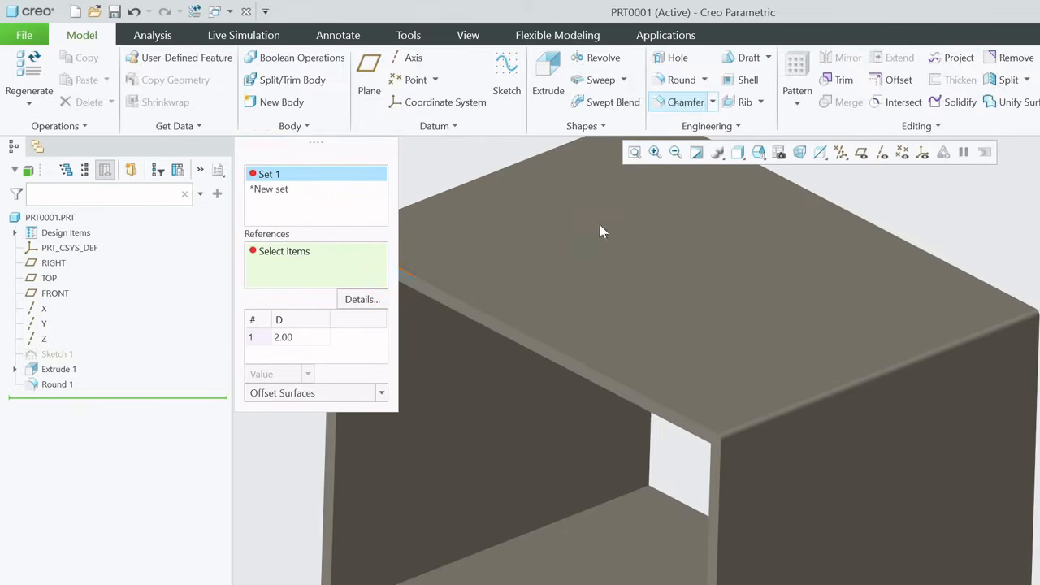
{"action": "left_click", "coordinate": [550, 347]}
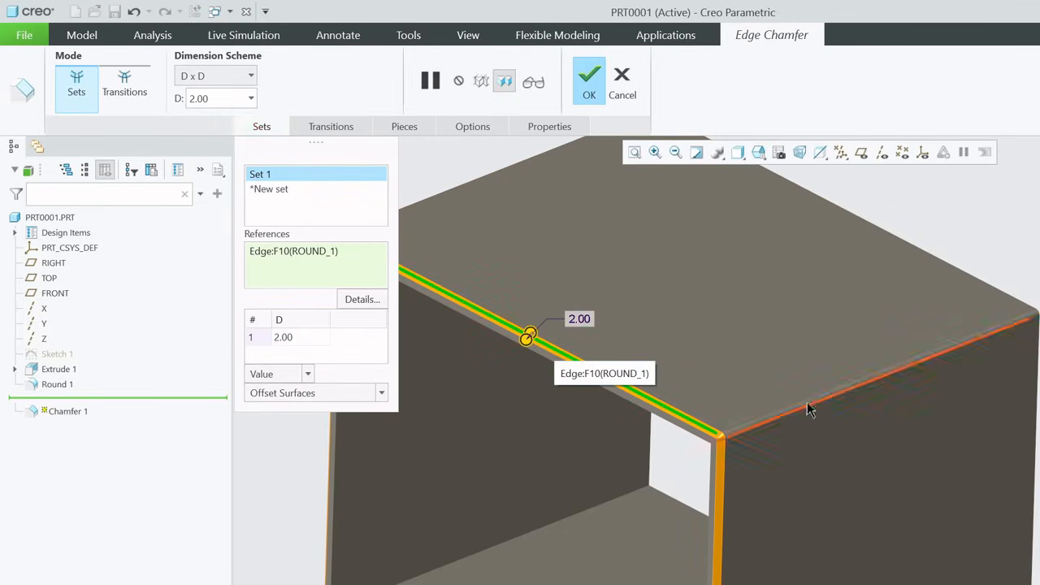
{"action": "scroll", "coordinate": [778, 450], "scroll_direction": "up", "scroll_amount": 2}
{"action": "middle_click_drag", "start_coordinate": [622, 422], "coordinate": [750, 395]}
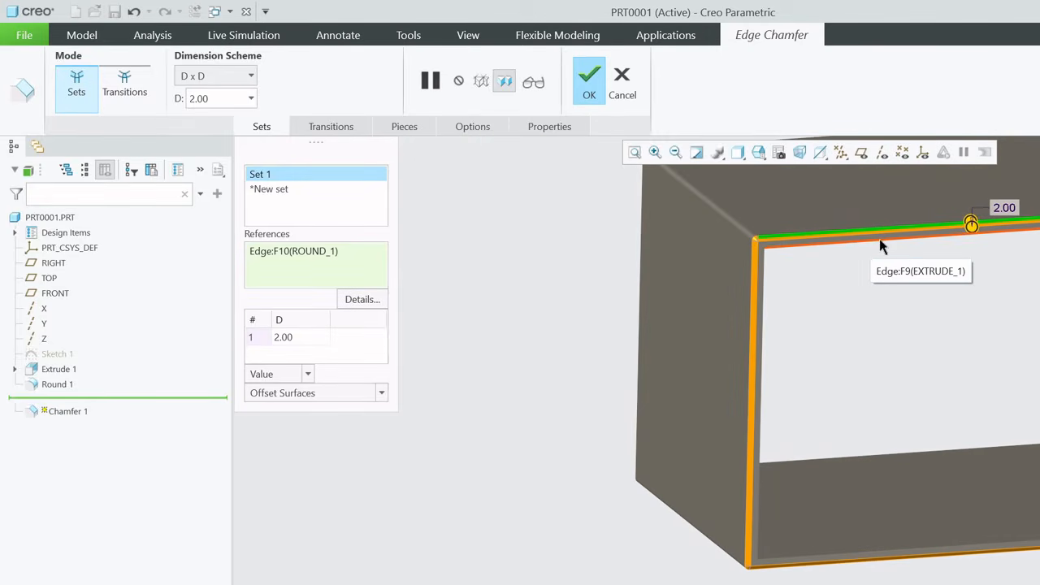
{"action": "scroll", "coordinate": [924, 276], "scroll_direction": "down", "scroll_amount": 1}
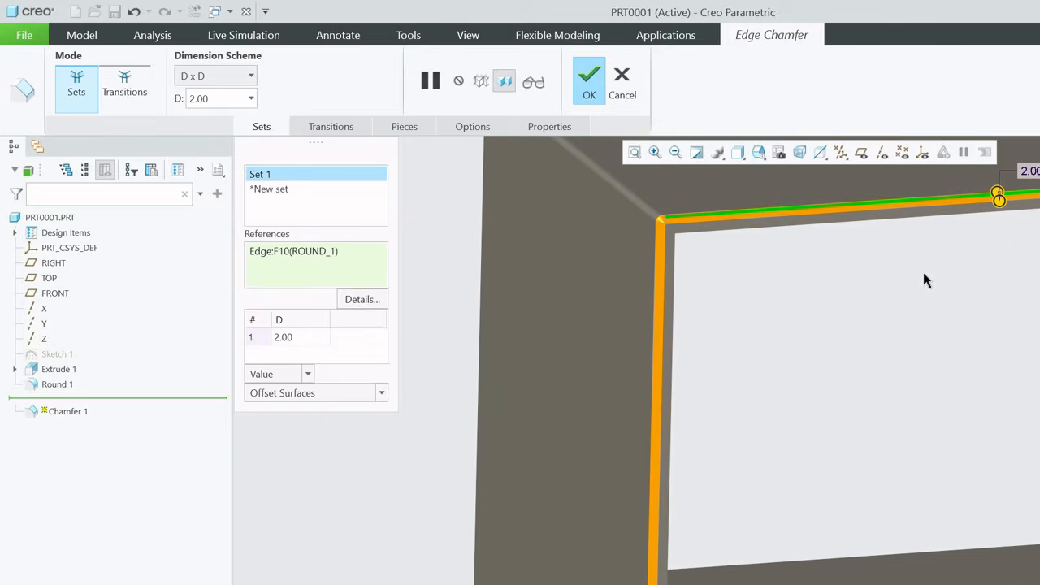
{"action": "scroll", "coordinate": [656, 344], "scroll_direction": "up", "scroll_amount": 2}
{"action": "scroll", "coordinate": [669, 284], "scroll_direction": "down", "scroll_amount": 3}
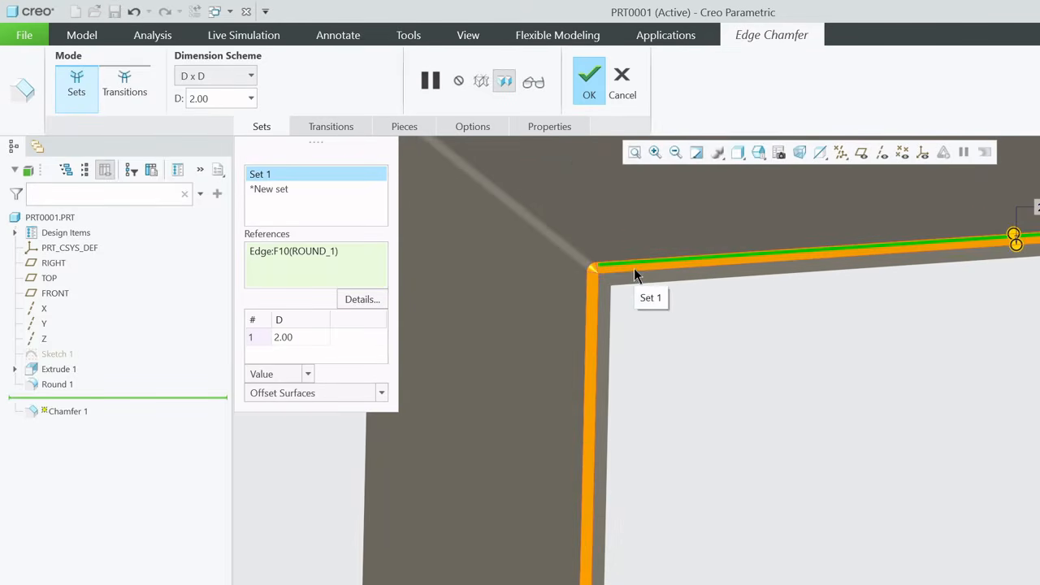
{"action": "scroll", "coordinate": [490, 304], "scroll_direction": "up", "scroll_amount": 3}
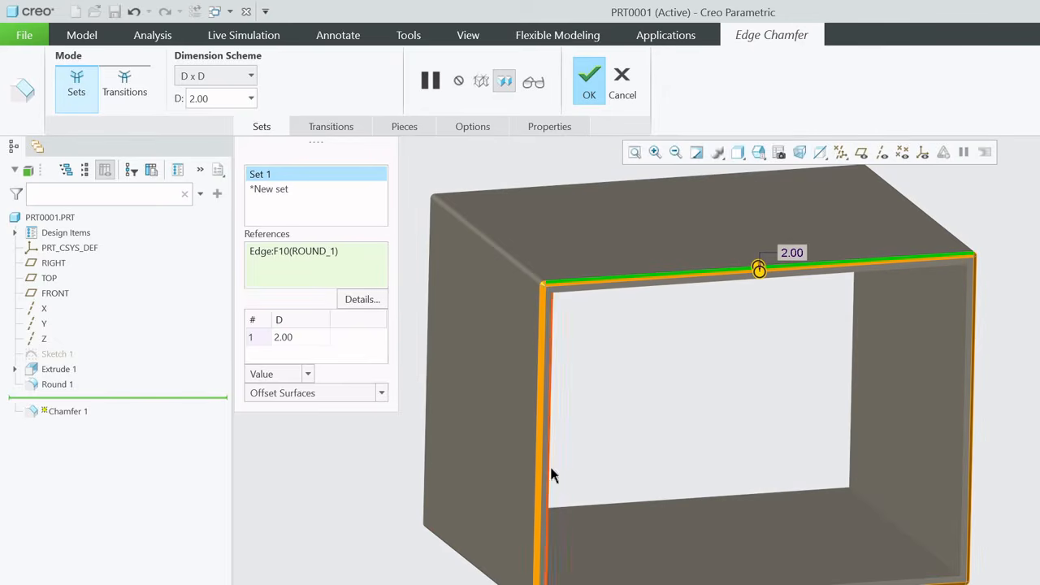
Enlarge the open end's chamfer to a D value of about 5.20 and pick its adjoining vertical edge
{"action": "left_click_drag", "start_coordinate": [759, 271], "coordinate": [757, 276]}
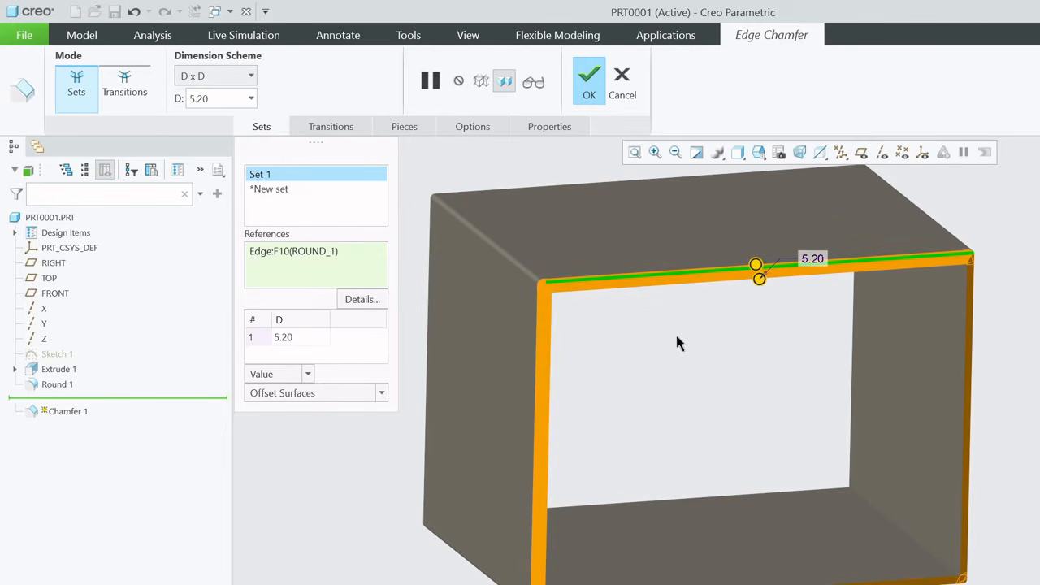
{"action": "middle_click_drag", "start_coordinate": [603, 335], "coordinate": [511, 372]}
{"action": "scroll", "coordinate": [817, 413], "scroll_direction": "up", "scroll_amount": 3}
{"action": "scroll", "coordinate": [694, 432], "scroll_direction": "down", "scroll_amount": 4}
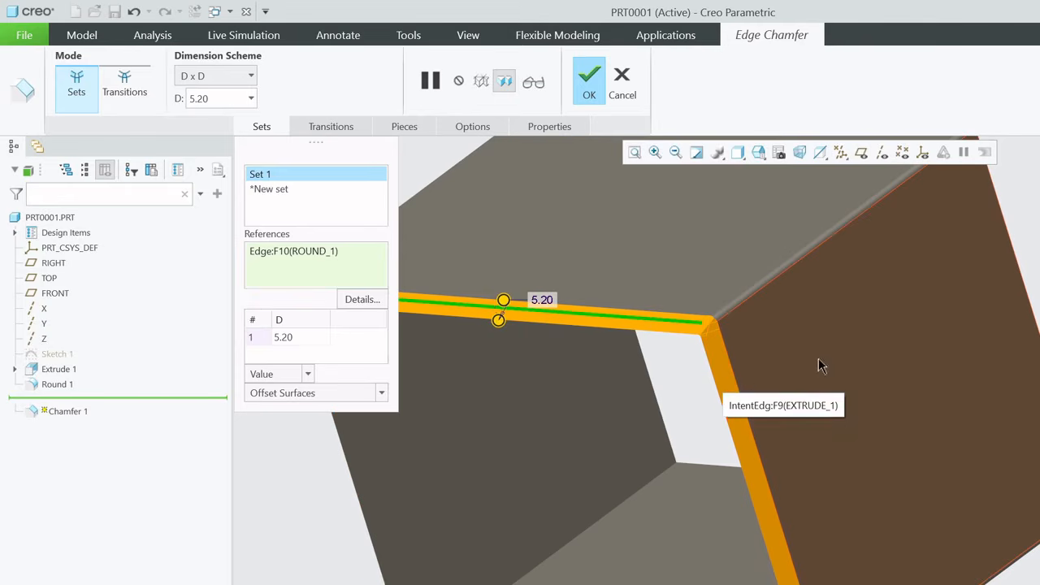
{"action": "left_click", "coordinate": [723, 378]}
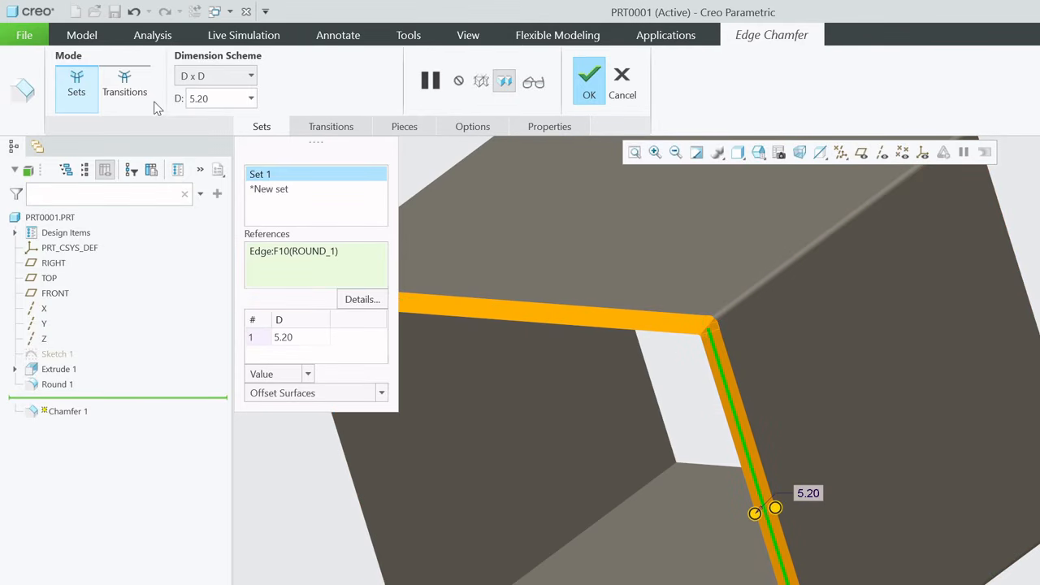
Try adding a second chamfer set on the opening's inner vertical edge with a D value of about 4.70
{"action": "left_click", "coordinate": [286, 198]}
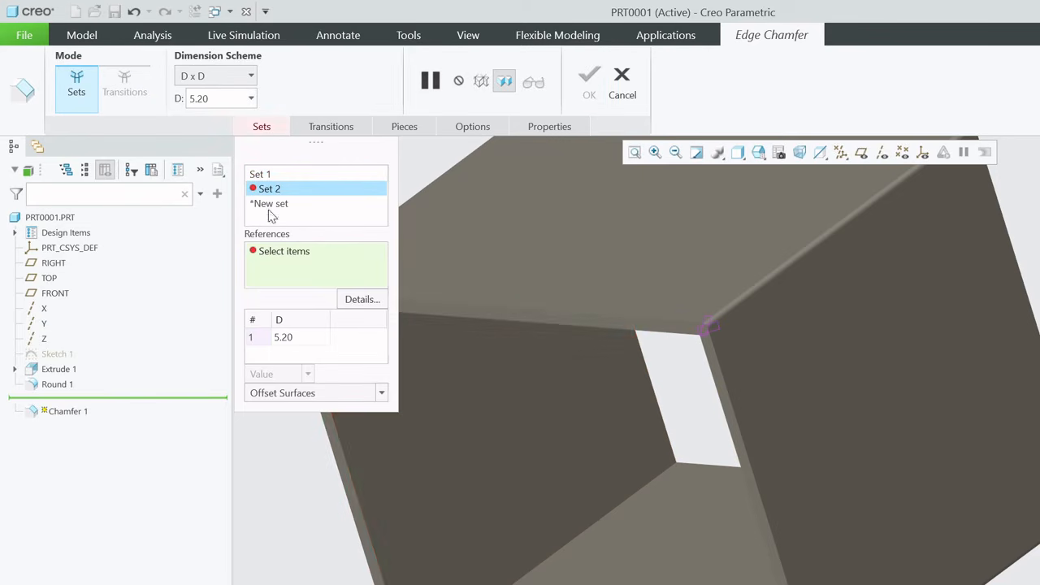
{"action": "left_click", "coordinate": [713, 385]}
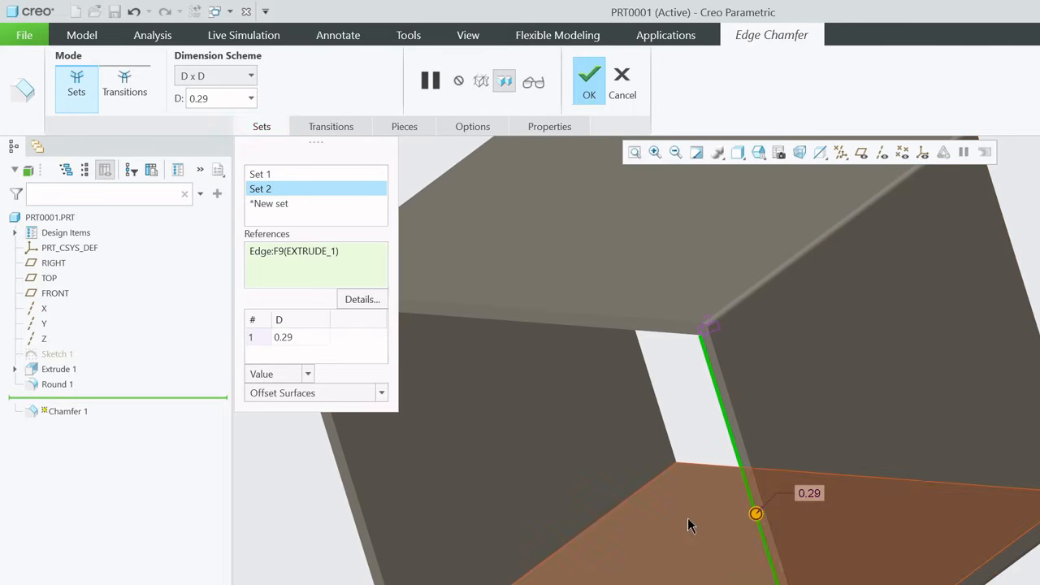
{"action": "mouse_move", "coordinate": [756, 515]}
{"action": "left_mouse_down"}
{"action": "mouse_move", "coordinate": [778, 517]}
{"action": "mouse_move", "coordinate": [745, 529]}
{"action": "left_mouse_up"}
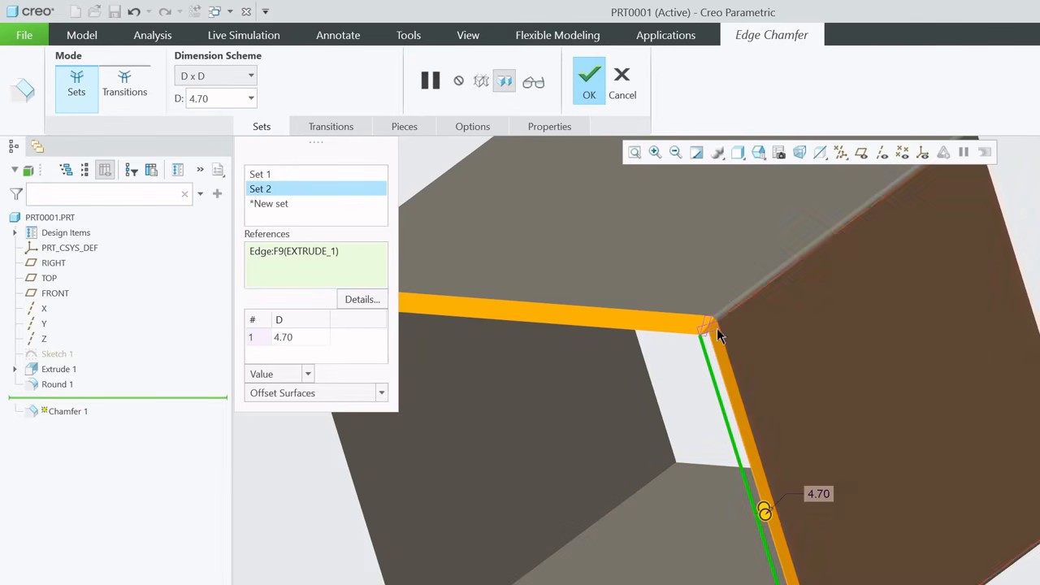
{"action": "scroll", "coordinate": [715, 341], "scroll_direction": "up", "scroll_amount": 3}
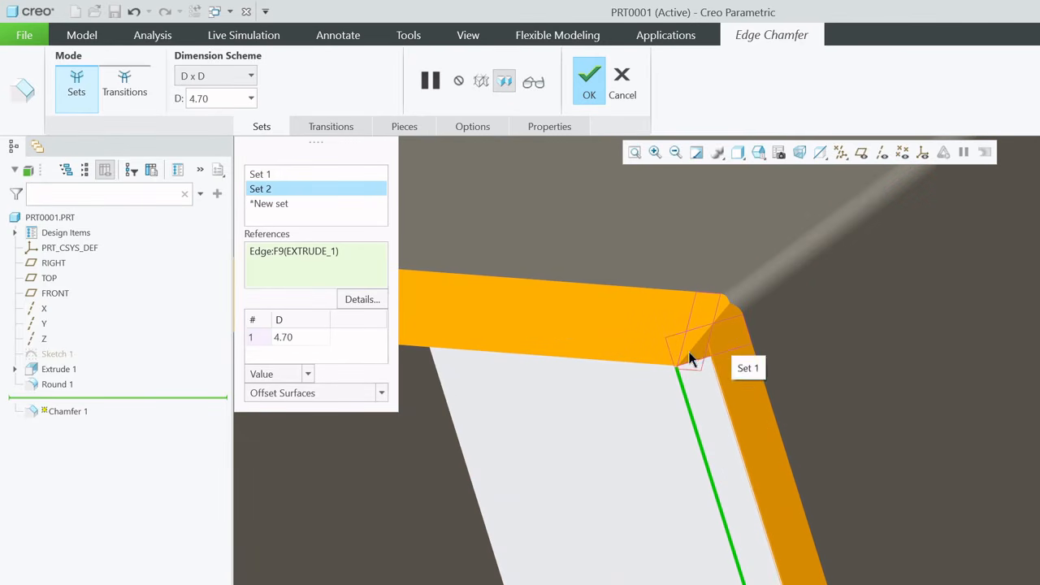
{"action": "scroll", "coordinate": [650, 447], "scroll_direction": "down", "scroll_amount": 3}
{"action": "scroll", "coordinate": [713, 426], "scroll_direction": "down", "scroll_amount": 1}
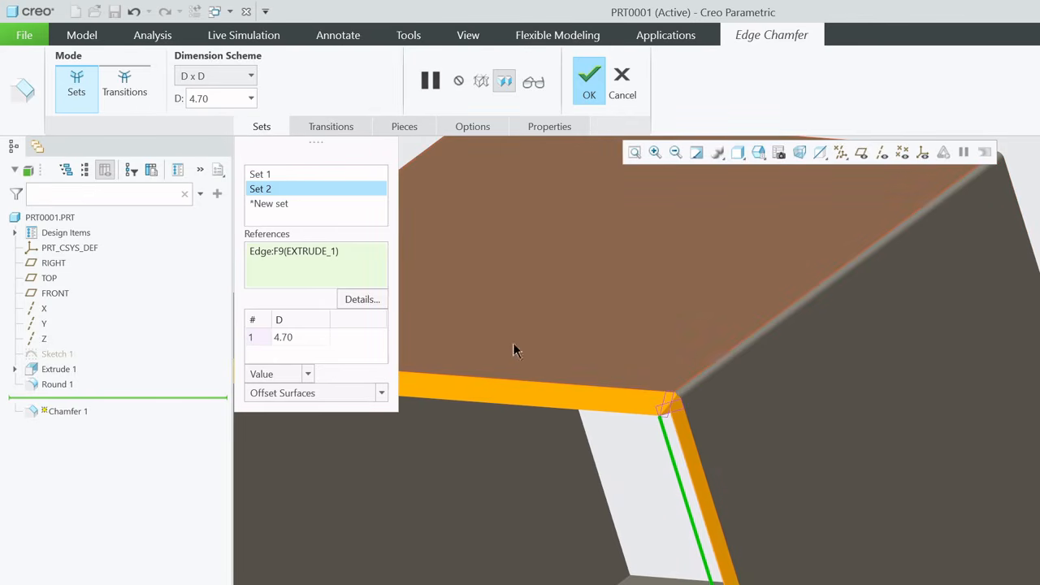
Undo the latest size changes of the second chamfer set and delete that set
{"action": "left_click", "coordinate": [134, 15]}
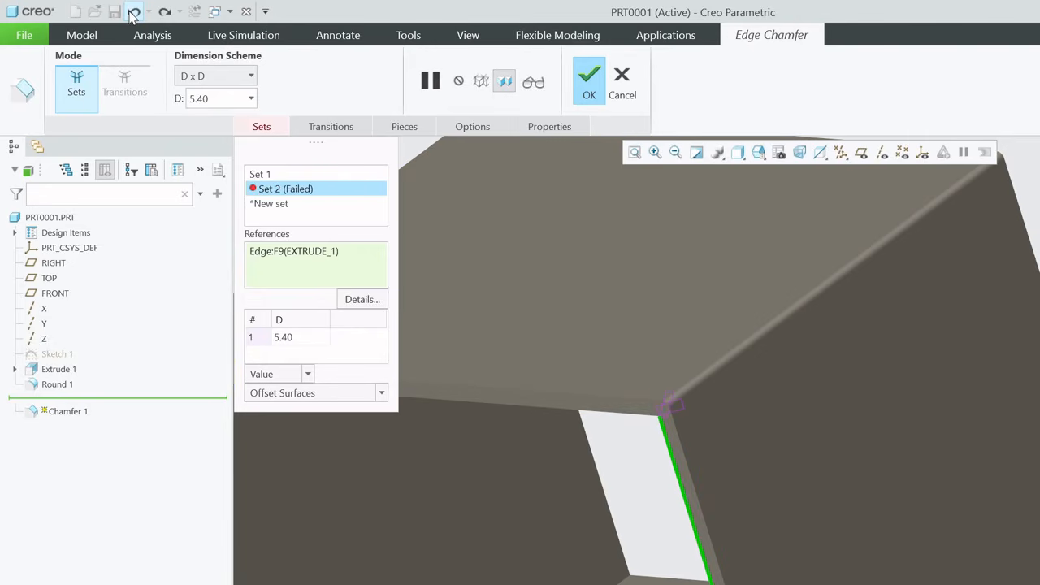
{"action": "left_click", "coordinate": [134, 14]}
{"action": "left_click", "coordinate": [134, 15]}
{"action": "left_click", "coordinate": [134, 14]}
{"action": "left_click", "coordinate": [134, 15]}
{"action": "left_click", "coordinate": [134, 15]}
{"action": "left_click", "coordinate": [134, 14]}
{"action": "right_click", "coordinate": [282, 187]}
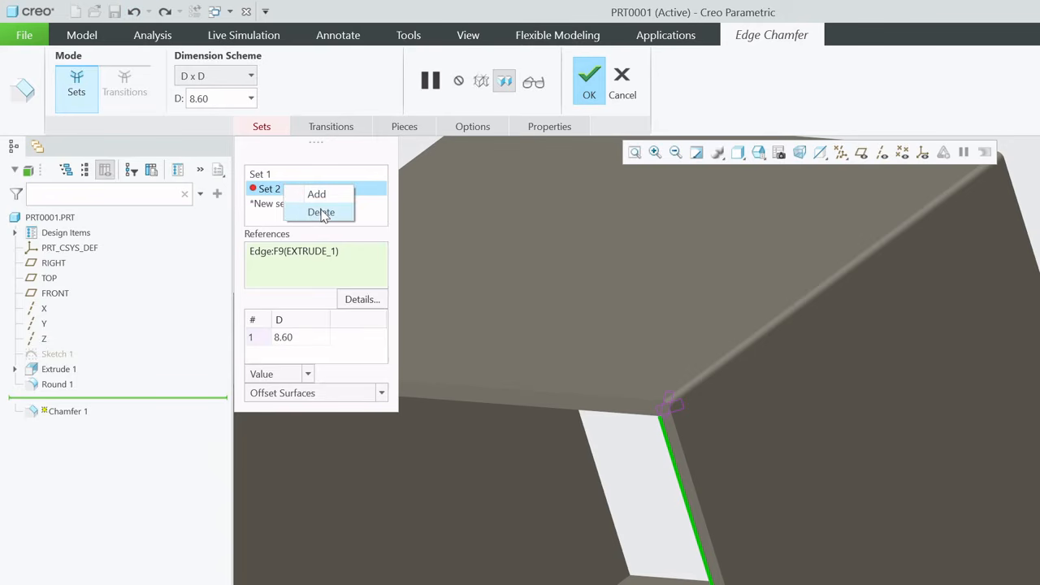
{"action": "left_click", "coordinate": [268, 194]}
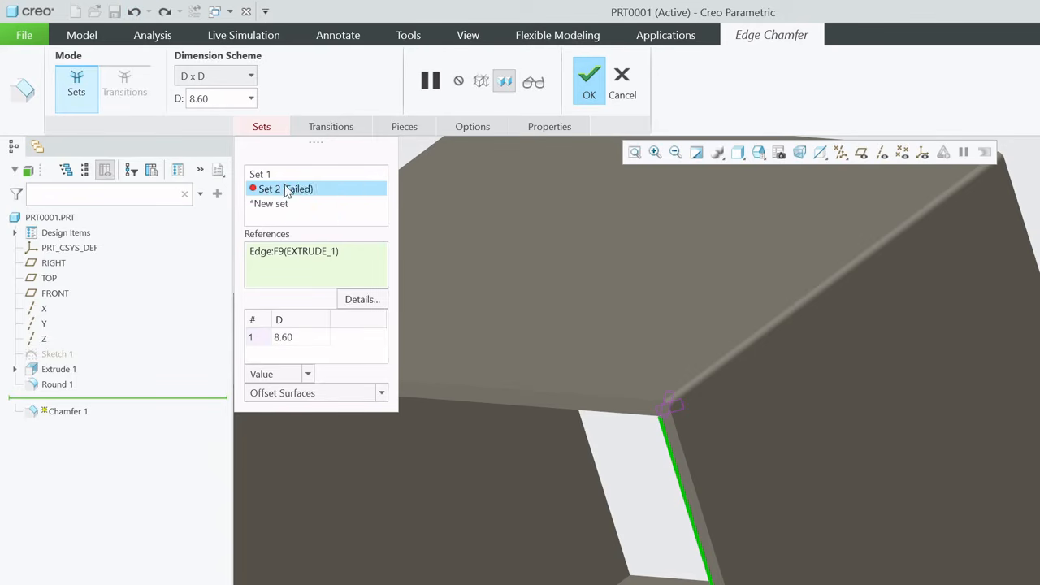
{"action": "right_click", "coordinate": [287, 195]}
{"action": "left_click", "coordinate": [320, 212]}
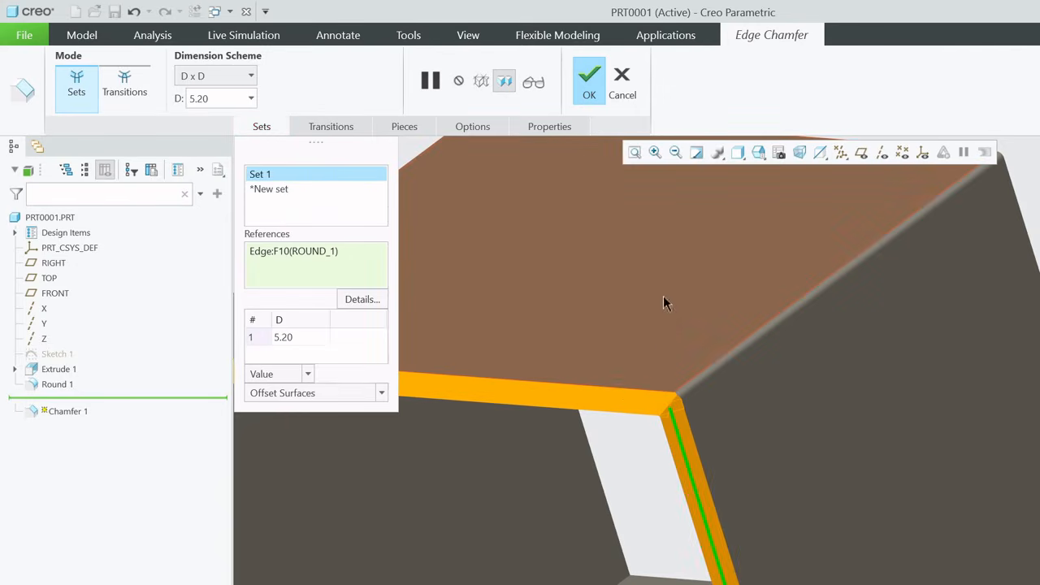
Complete the edge chamfer around the outer loop of the box's open end
{"action": "scroll", "coordinate": [755, 369], "scroll_direction": "up", "scroll_amount": 3}
{"action": "middle_click_drag", "start_coordinate": [662, 451], "coordinate": [669, 417]}
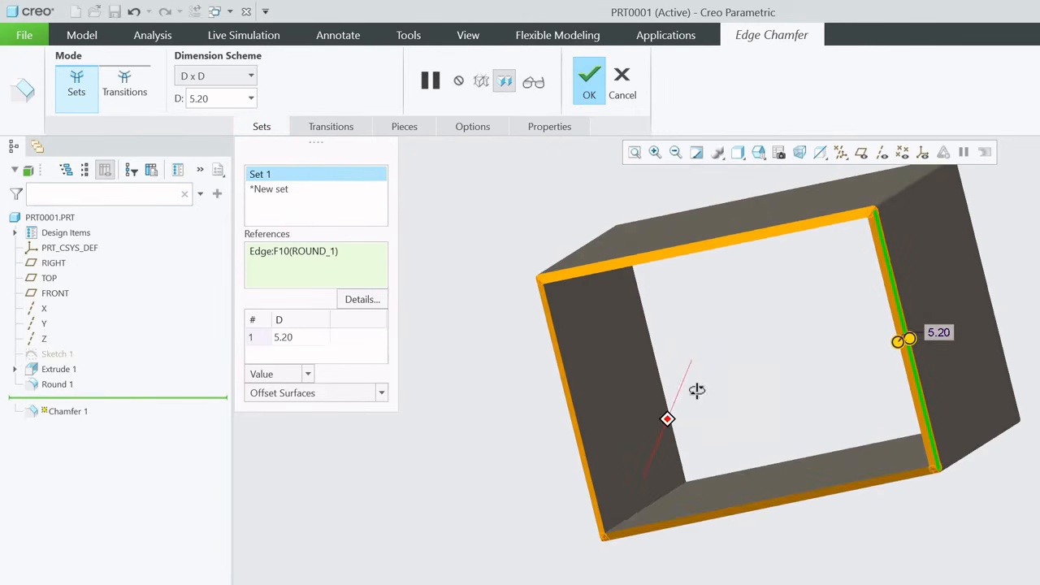
{"action": "left_click", "coordinate": [590, 91]}
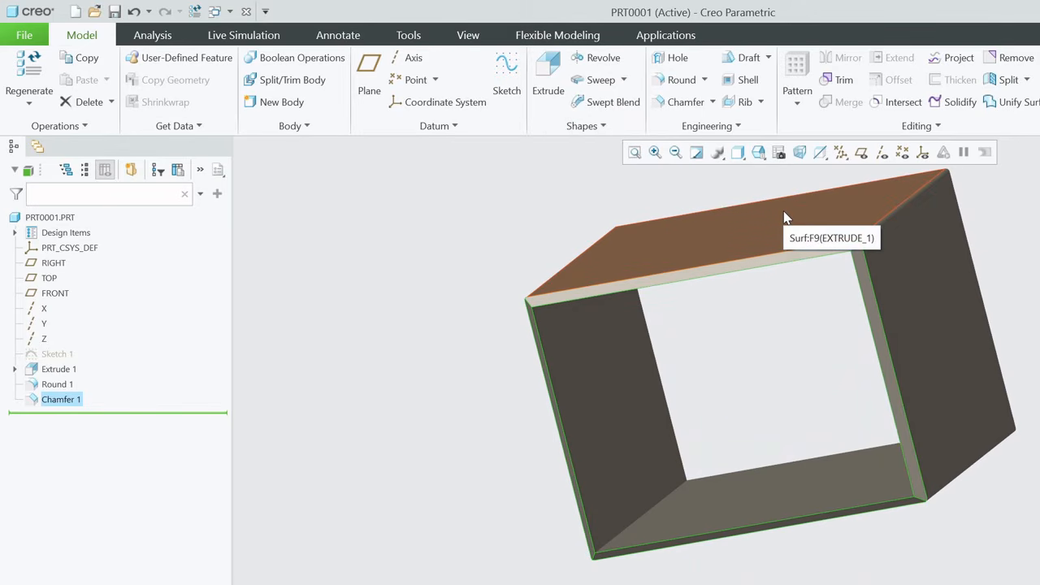
{"action": "mouse_move", "coordinate": [685, 279]}
{"action": "middle_mouse_down"}
{"action": "mouse_move", "coordinate": [710, 390]}
{"action": "mouse_move", "coordinate": [669, 362]}
{"action": "mouse_move", "coordinate": [602, 399]}
{"action": "middle_mouse_up"}
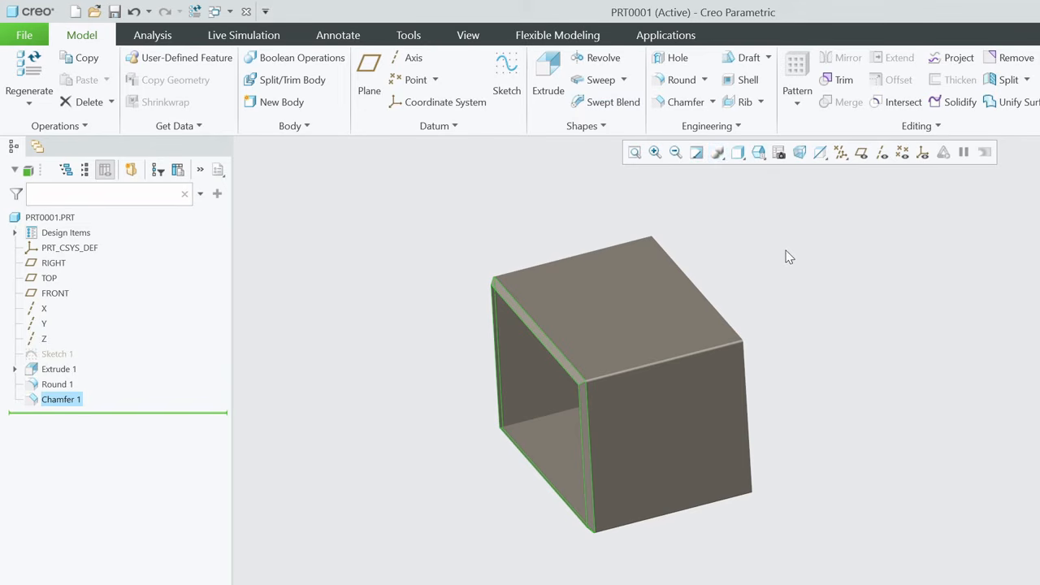
Redefine the box extrusion without the 5.00 wall thickening to make it a solid block
{"action": "mouse_move", "coordinate": [784, 258]}
{"action": "middle_mouse_down"}
{"action": "mouse_move", "coordinate": [785, 232]}
{"action": "mouse_move", "coordinate": [796, 253]}
{"action": "middle_mouse_up"}
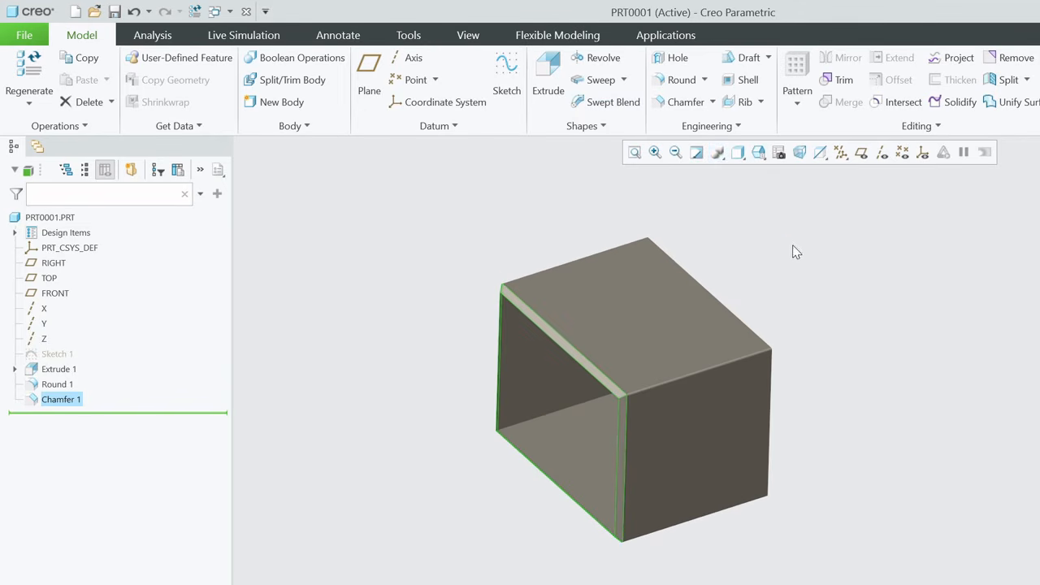
{"action": "left_click", "coordinate": [57, 371]}
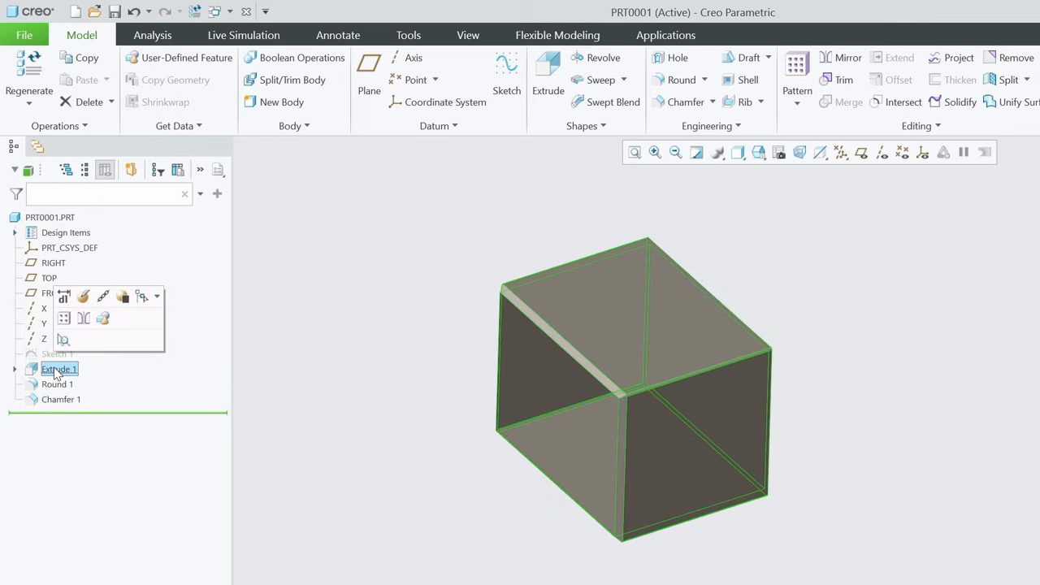
{"action": "left_click", "coordinate": [83, 297]}
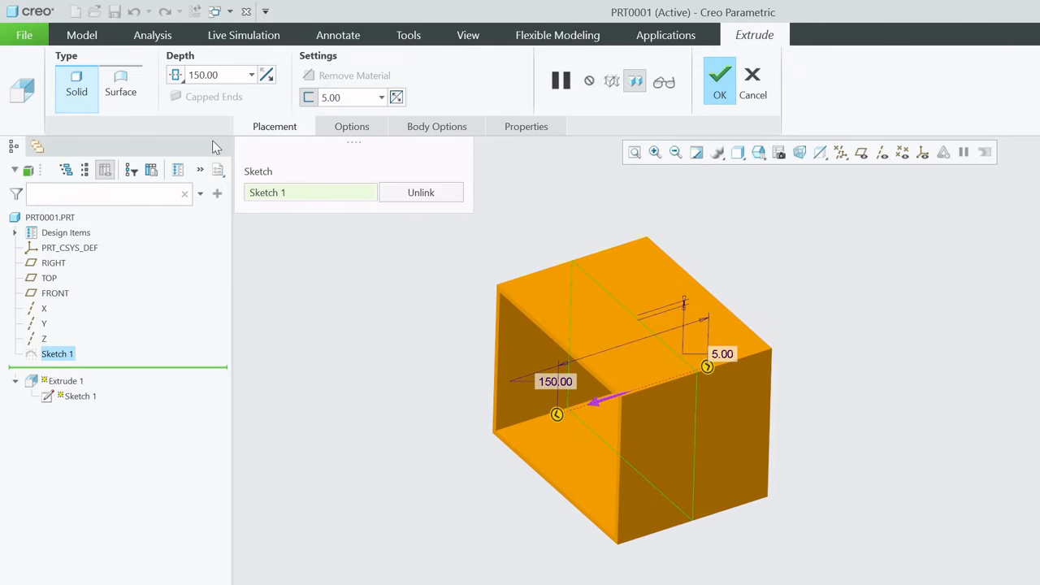
{"action": "left_click", "coordinate": [719, 82]}
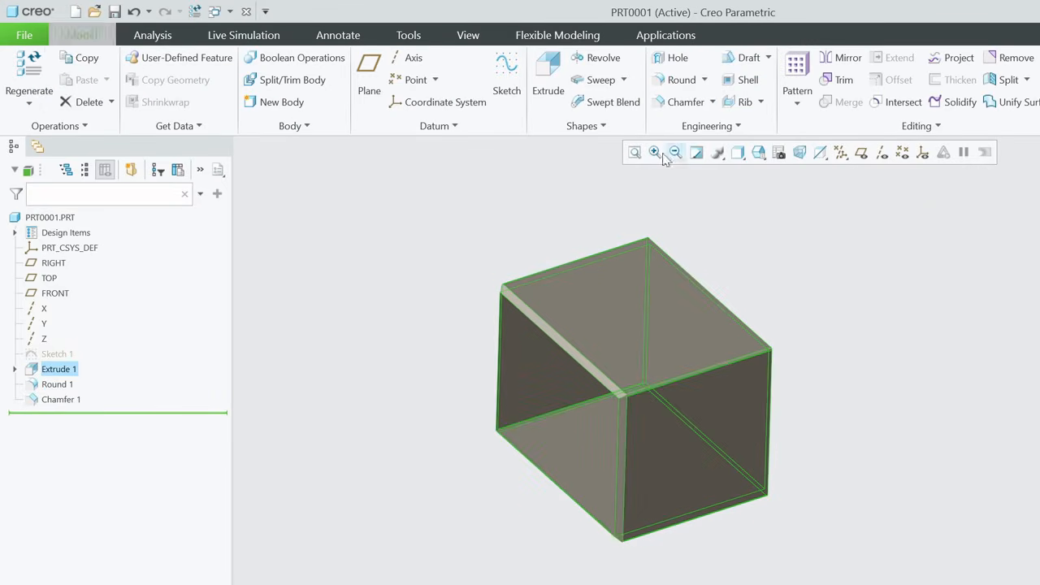
{"action": "right_click", "coordinate": [64, 373]}
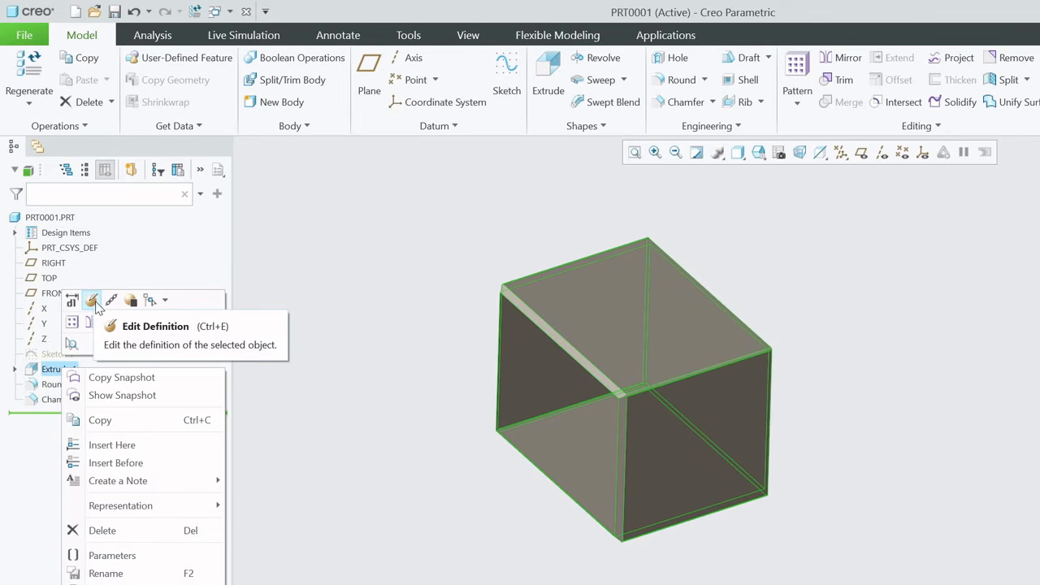
{"action": "left_click", "coordinate": [91, 301]}
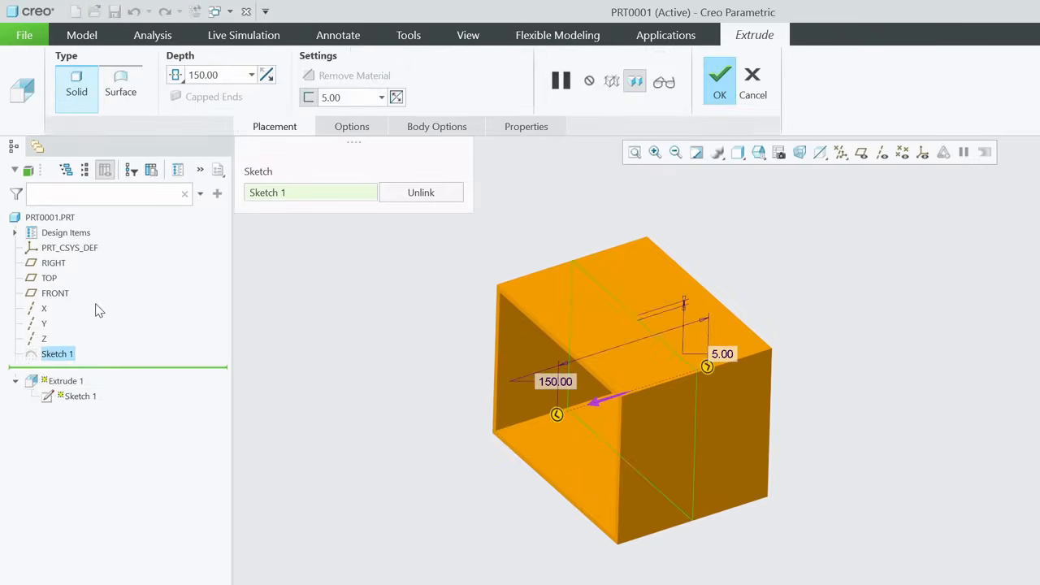
{"action": "left_click", "coordinate": [310, 98]}
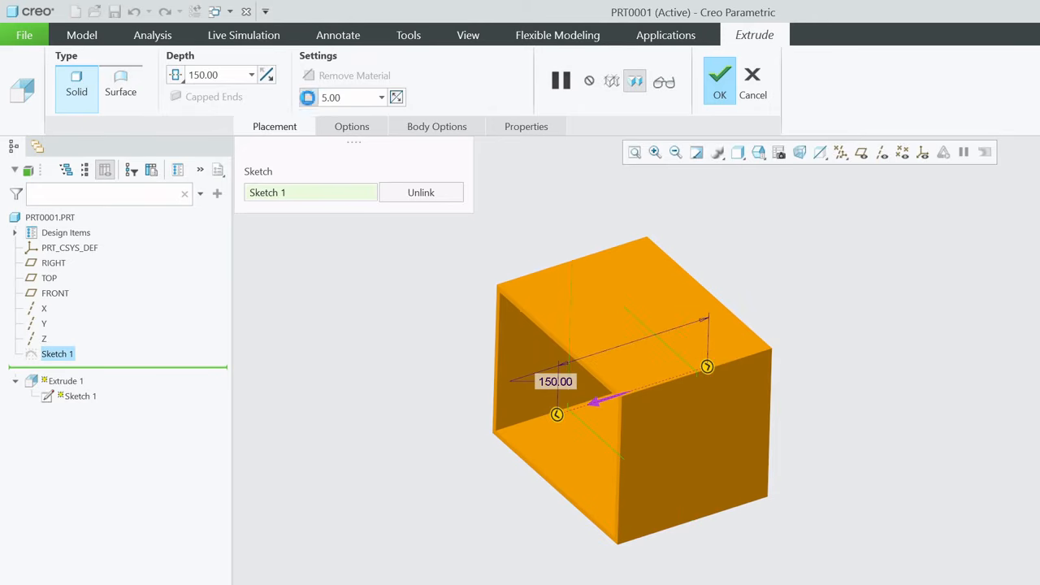
{"action": "left_click", "coordinate": [720, 81]}
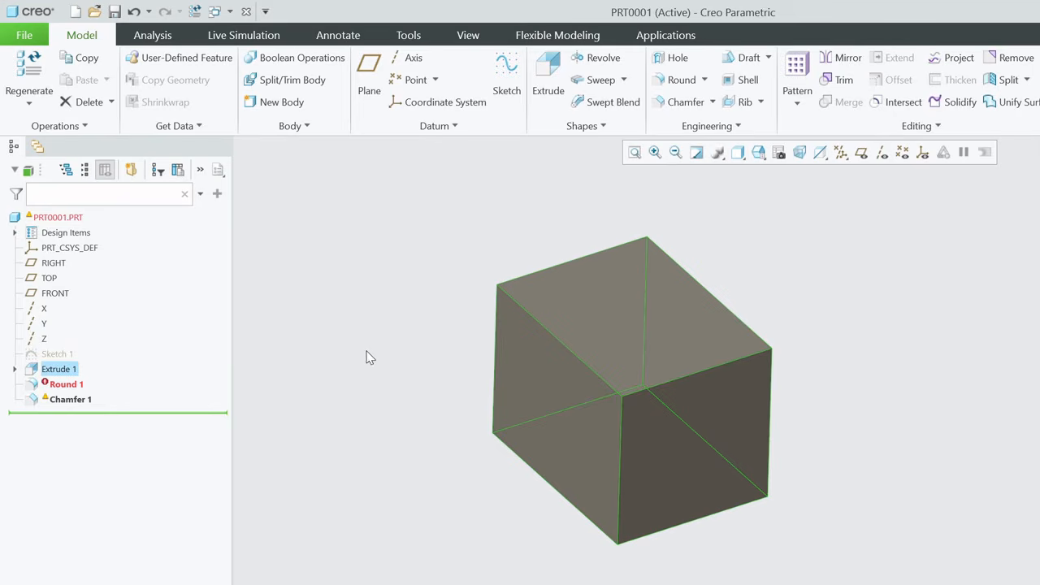
{"action": "left_click", "coordinate": [366, 352]}
Redefine the round feature and remove all of its missing edge references
{"action": "left_click", "coordinate": [67, 386]}
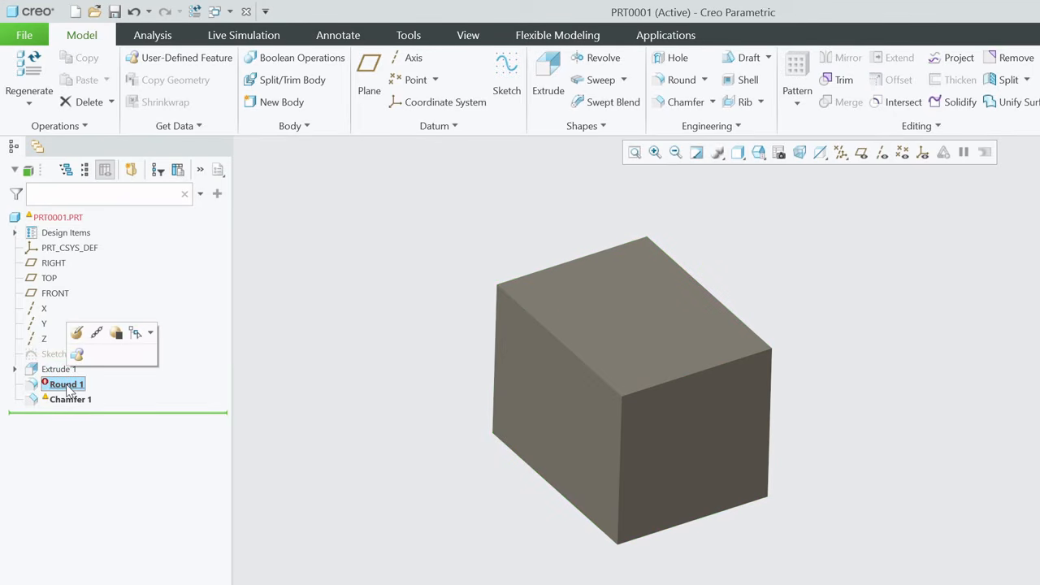
{"action": "left_click", "coordinate": [76, 334]}
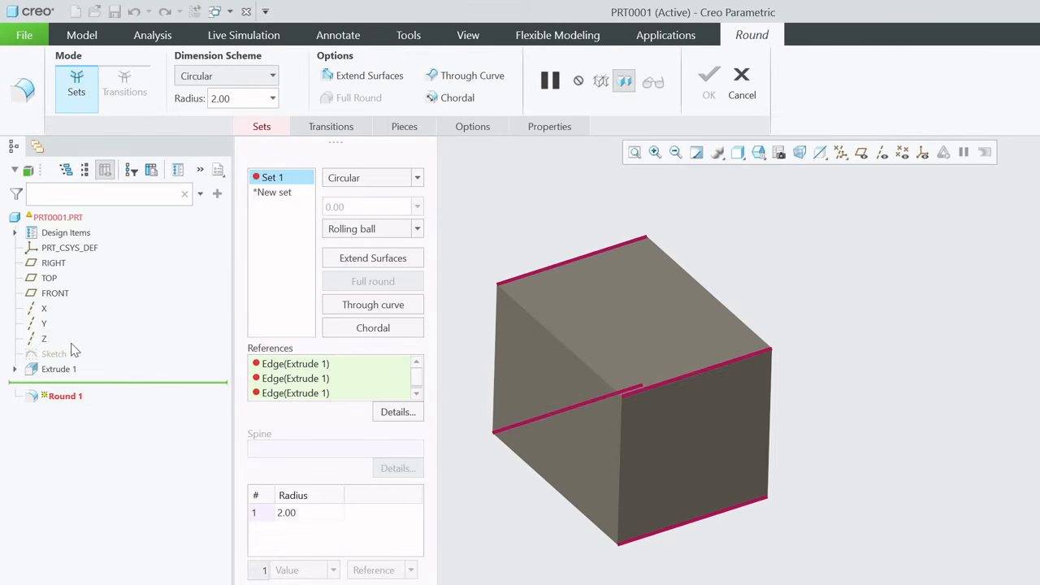
{"action": "left_click", "coordinate": [290, 365]}
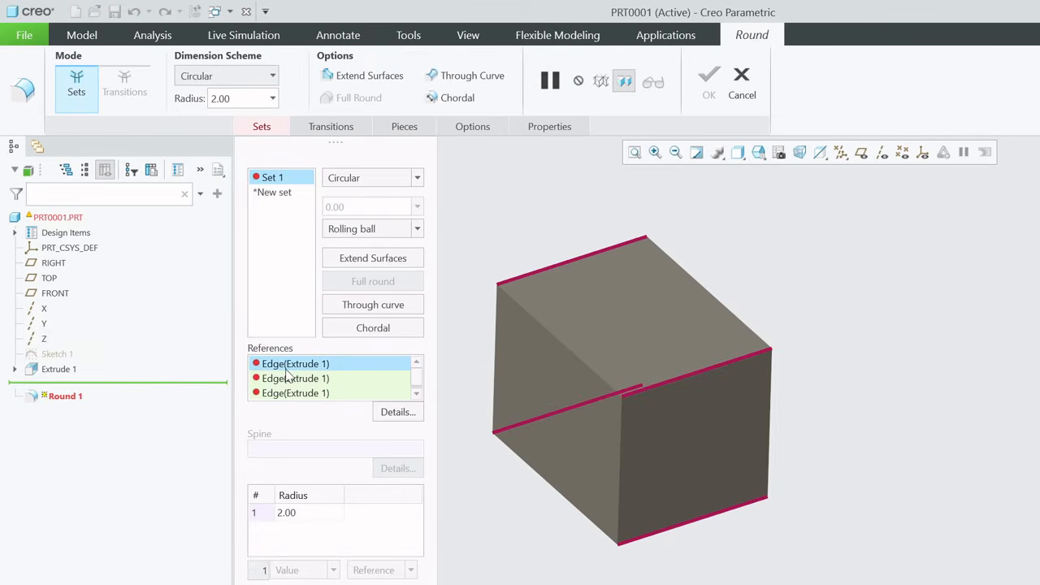
{"action": "right_click", "coordinate": [295, 367]}
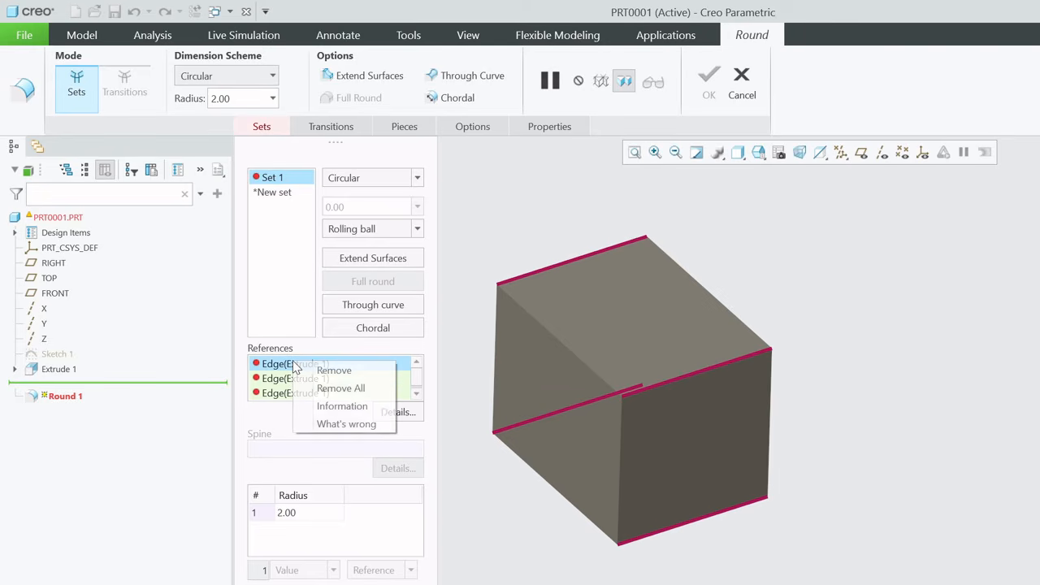
{"action": "left_click", "coordinate": [348, 388]}
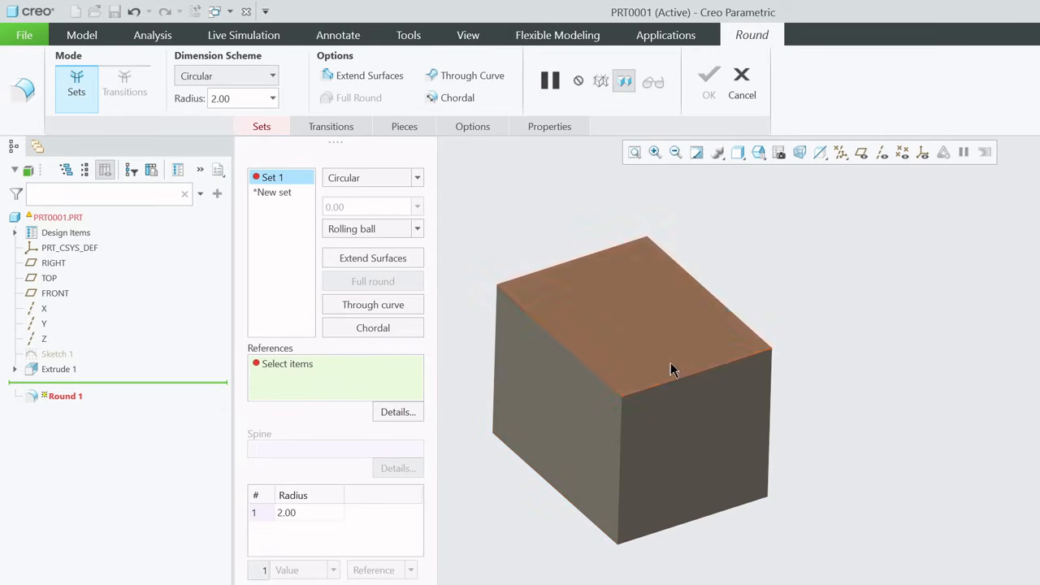
Round the block's four long edges running along the extrusion depth with a radius of 2.00
{"action": "left_click", "coordinate": [682, 387]}
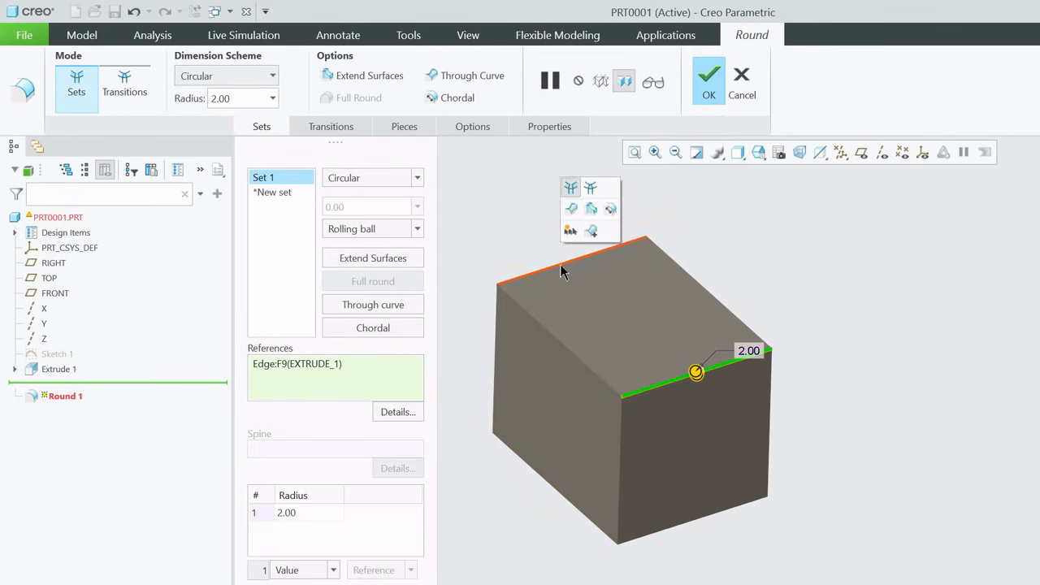
{"action": "left_click", "coordinate": [568, 263], "text": "ctrl"}
{"action": "left_click", "coordinate": [673, 527], "text": "ctrl"}
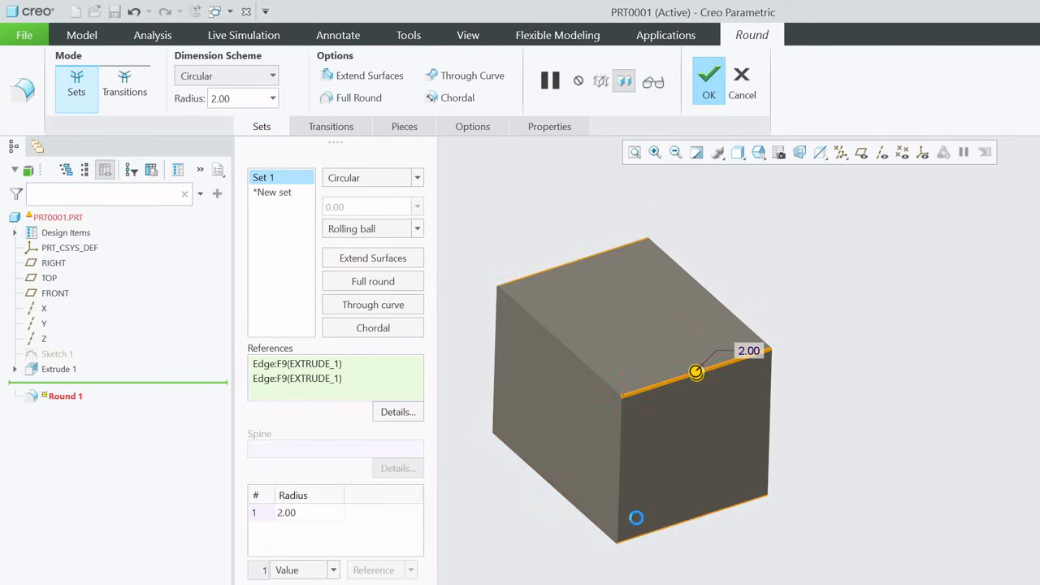
{"action": "left_click", "coordinate": [514, 426], "text": "ctrl"}
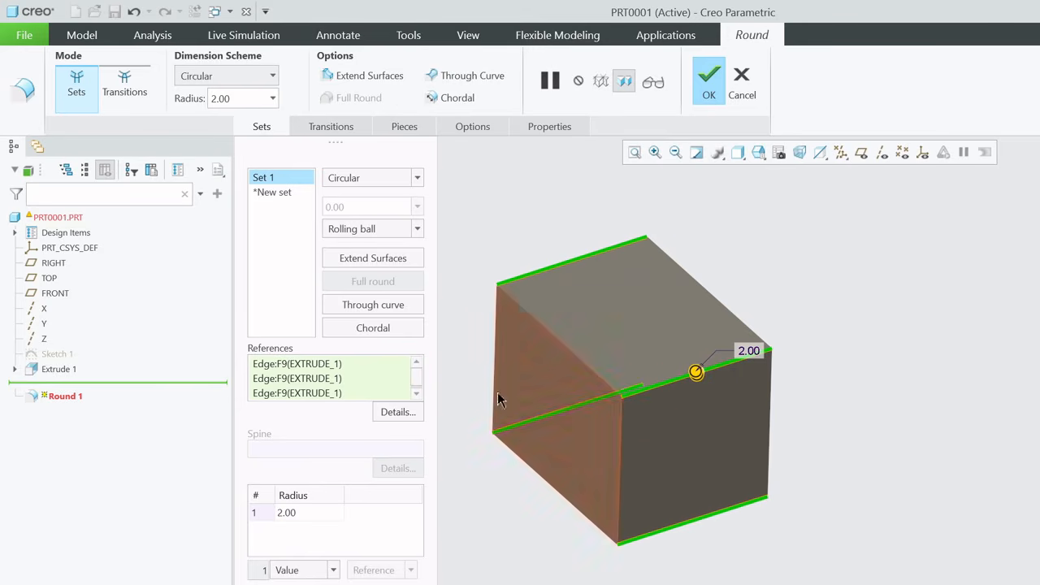
{"action": "left_click", "coordinate": [709, 79]}
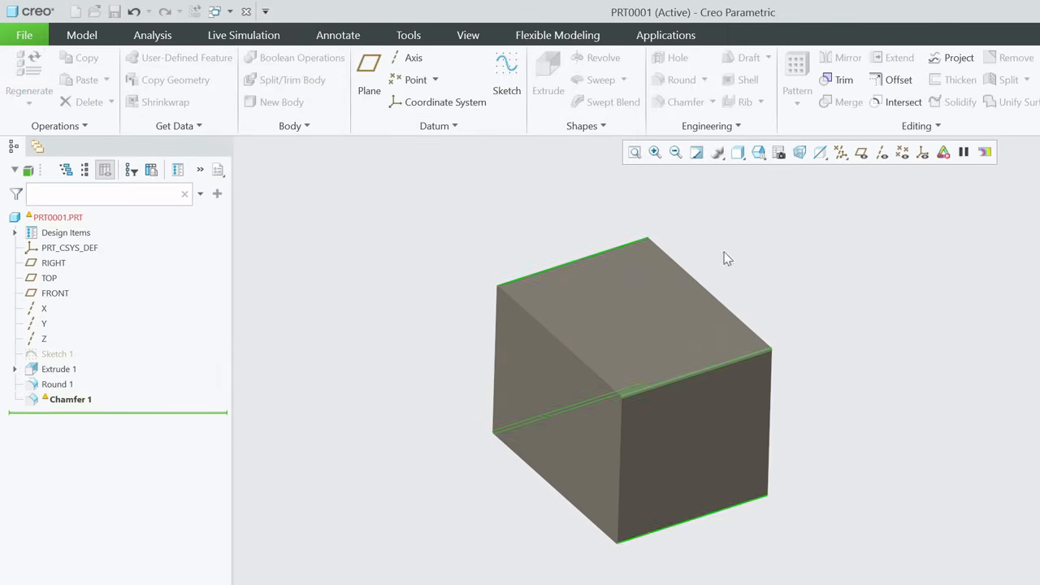
Replace the chamfer's missing reference with the upper edge of the block's end face, keeping D at 5.20
{"action": "left_click", "coordinate": [75, 397]}
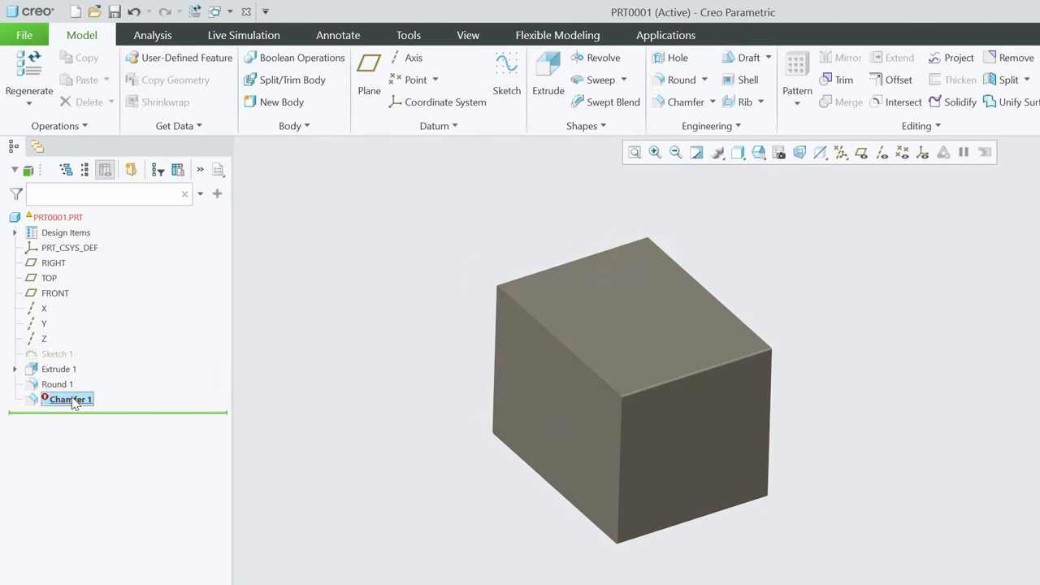
{"action": "left_click", "coordinate": [83, 351]}
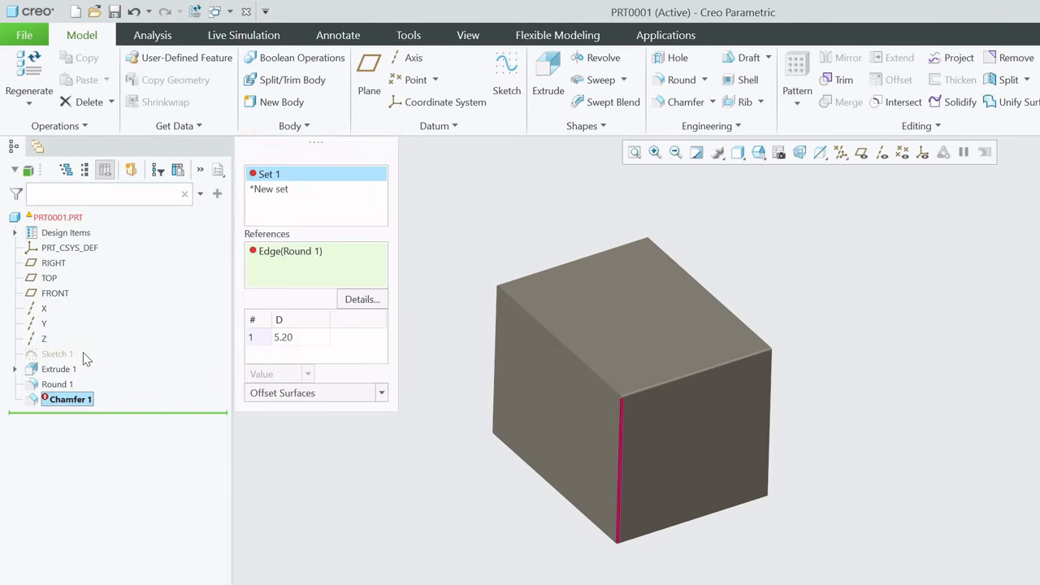
{"action": "right_click", "coordinate": [293, 252]}
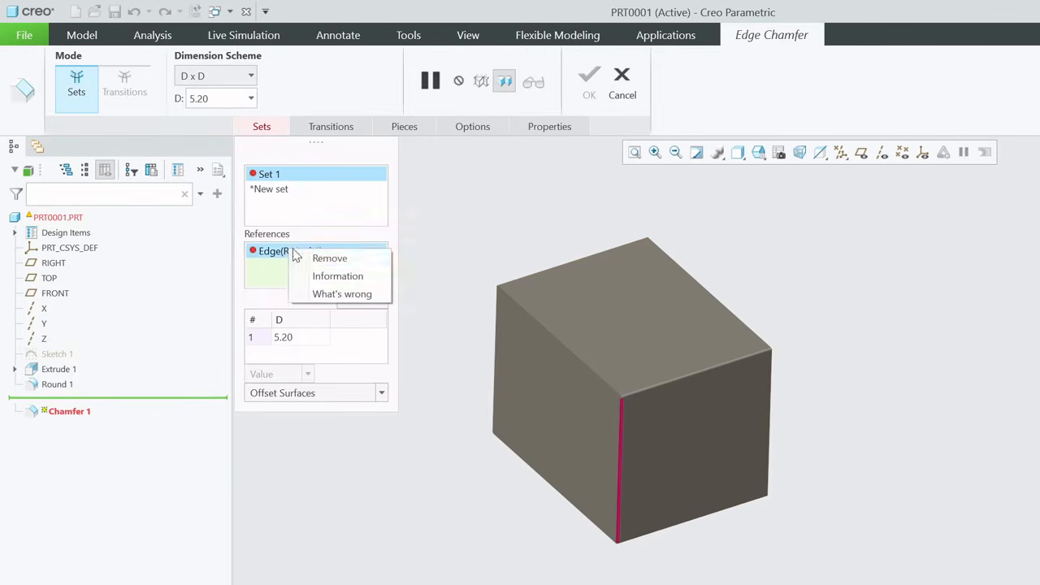
{"action": "left_click", "coordinate": [328, 259]}
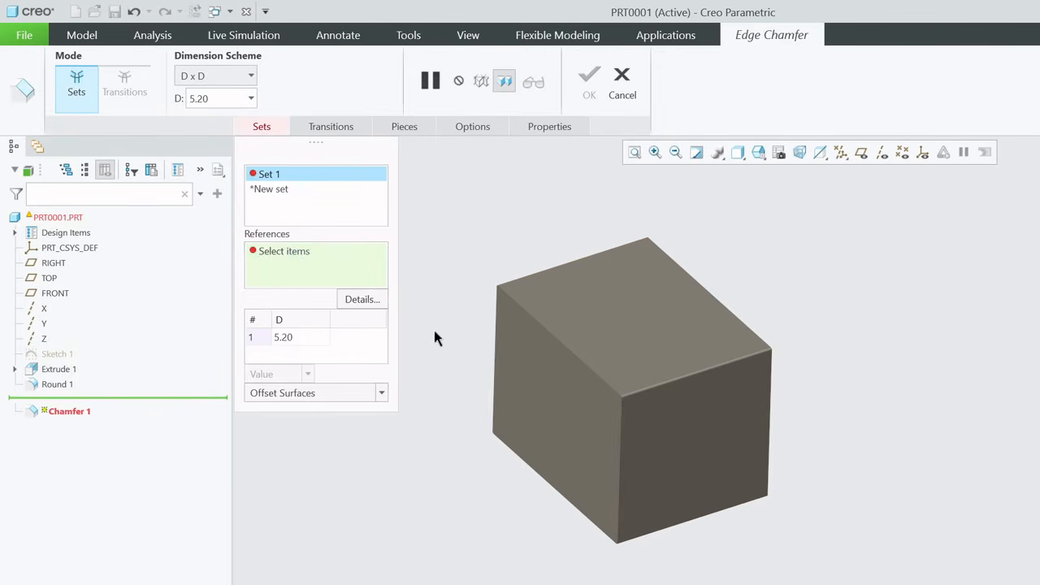
{"action": "left_click", "coordinate": [544, 332]}
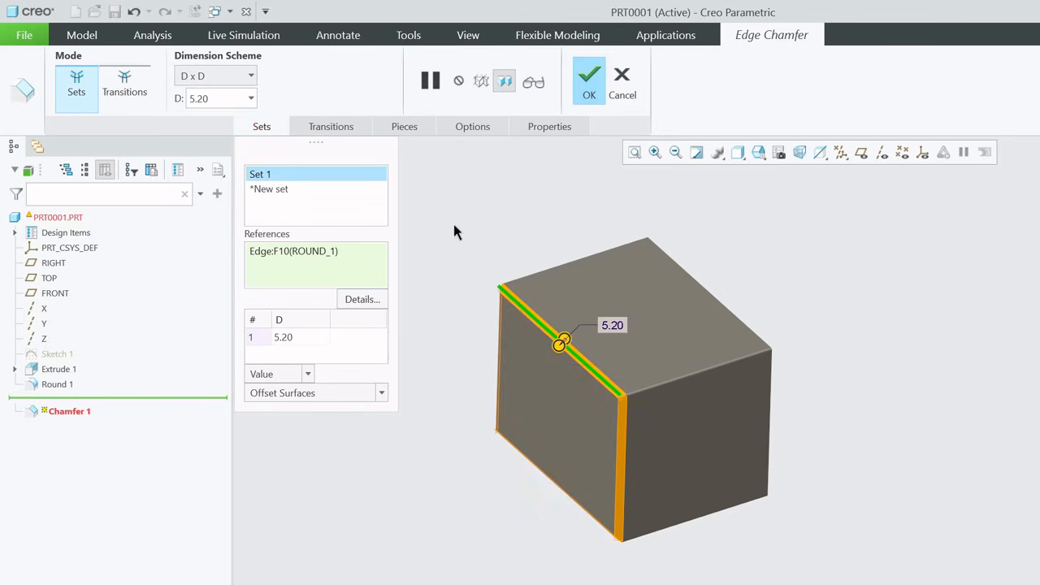
{"action": "middle_click", "coordinate": [455, 234]}
{"action": "left_click", "coordinate": [462, 240]}
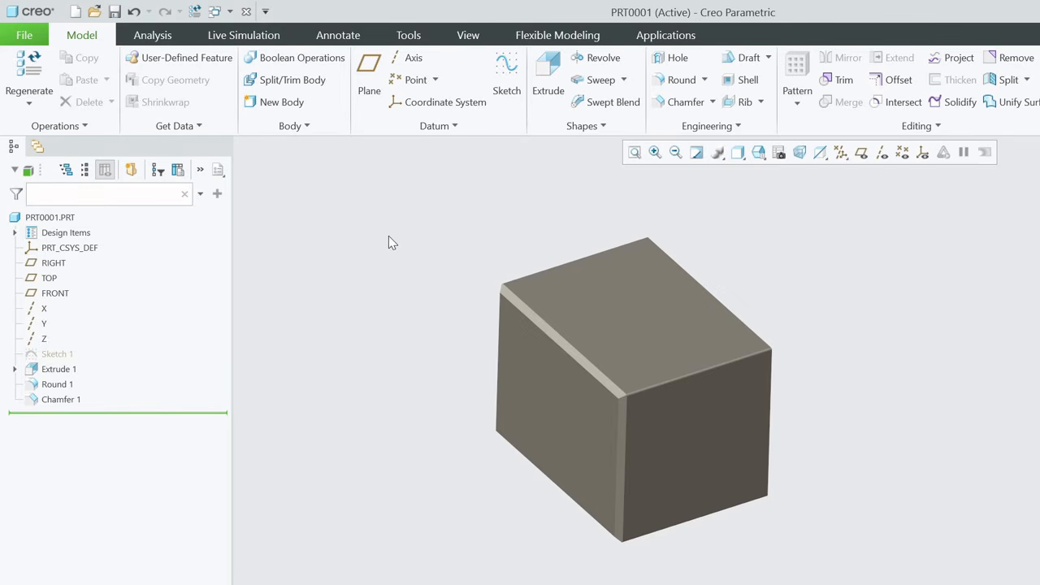
Try to shell the block at 3.64 thickness with its top and bottom faces removed, and undo the shell
{"action": "mouse_move", "coordinate": [650, 476]}
{"action": "middle_mouse_down"}
{"action": "mouse_move", "coordinate": [610, 394]}
{"action": "mouse_move", "coordinate": [642, 391]}
{"action": "mouse_move", "coordinate": [666, 429]}
{"action": "mouse_move", "coordinate": [678, 423]}
{"action": "middle_mouse_up"}
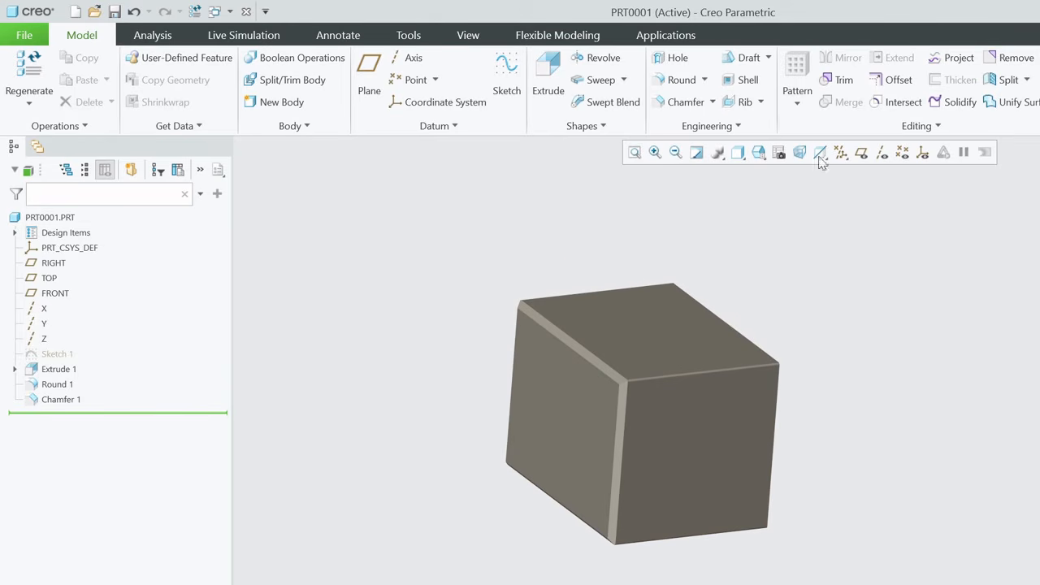
{"action": "left_click", "coordinate": [748, 81]}
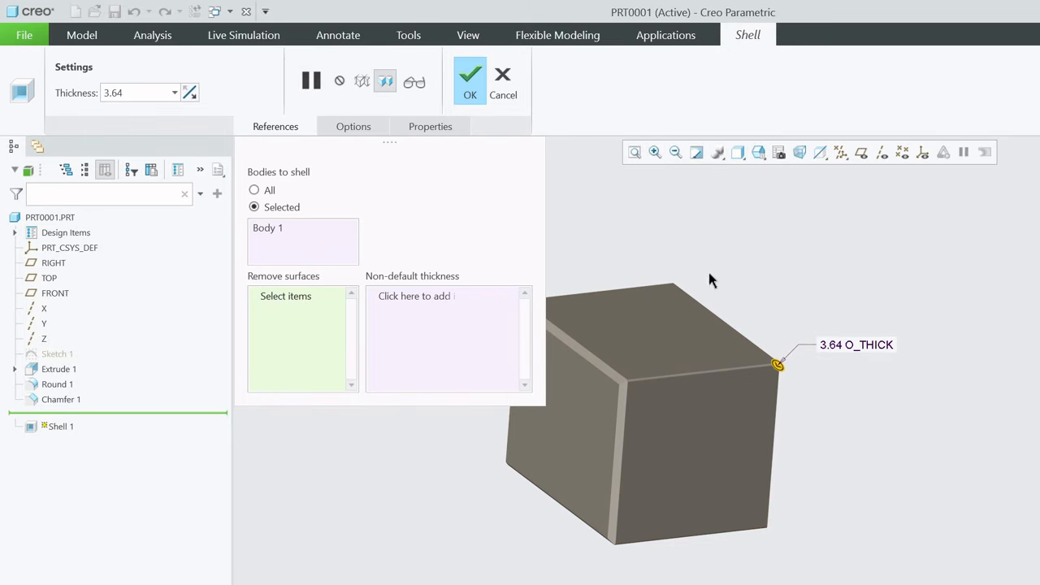
{"action": "scroll", "coordinate": [1003, 347], "scroll_direction": "up", "scroll_amount": 1}
{"action": "scroll", "coordinate": [641, 370], "scroll_direction": "down", "scroll_amount": 2}
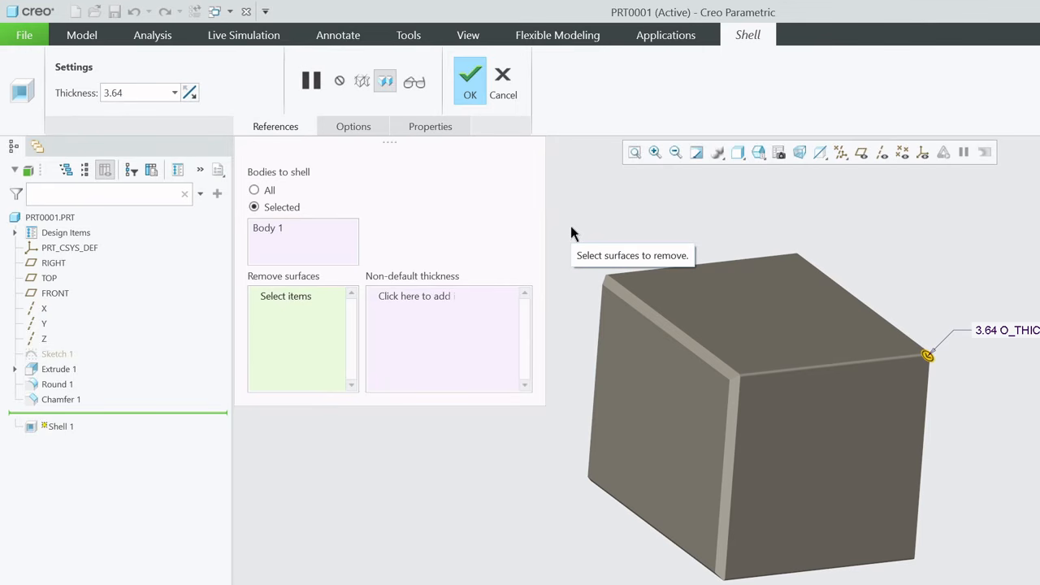
{"action": "left_click", "coordinate": [816, 443]}
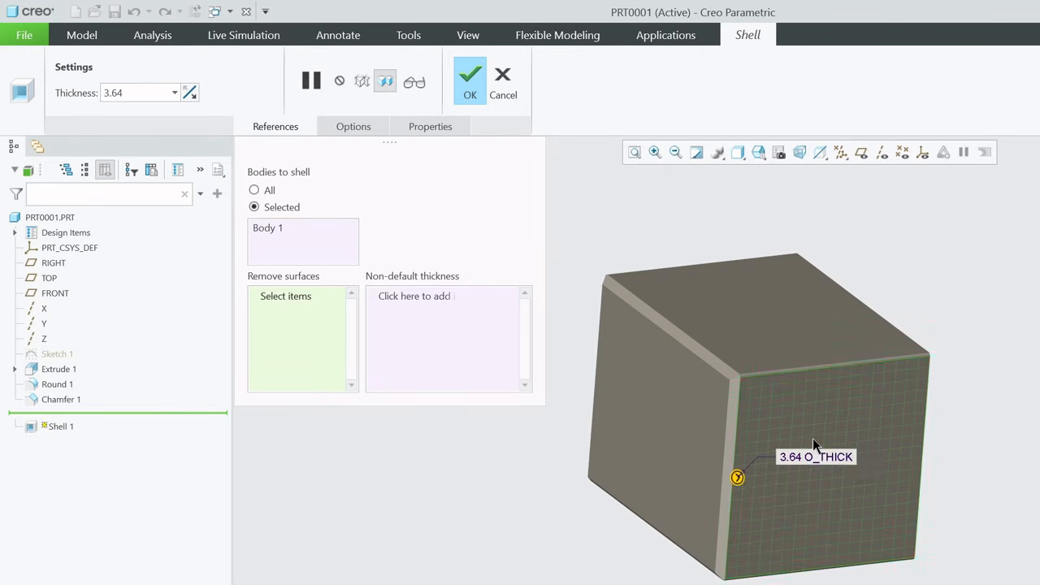
{"action": "left_click", "coordinate": [774, 326]}
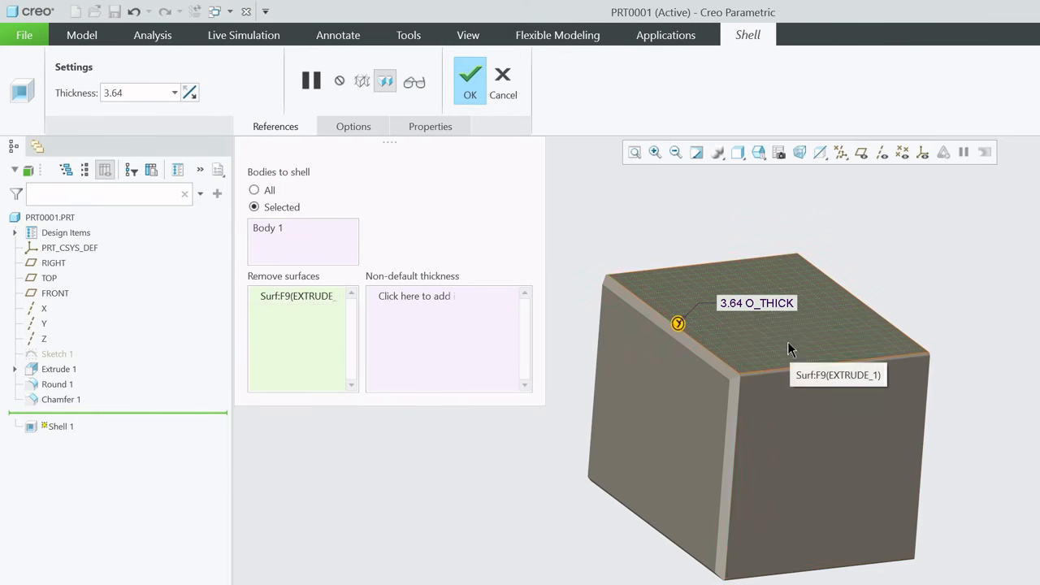
{"action": "middle_click_drag", "start_coordinate": [799, 407], "coordinate": [803, 344]}
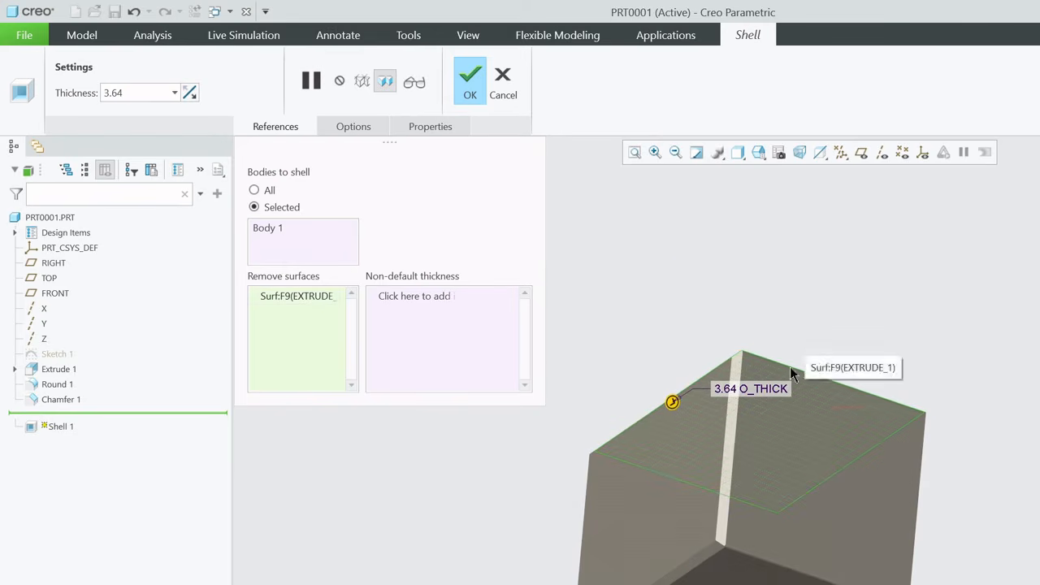
{"action": "left_click", "coordinate": [758, 582], "text": "ctrl"}
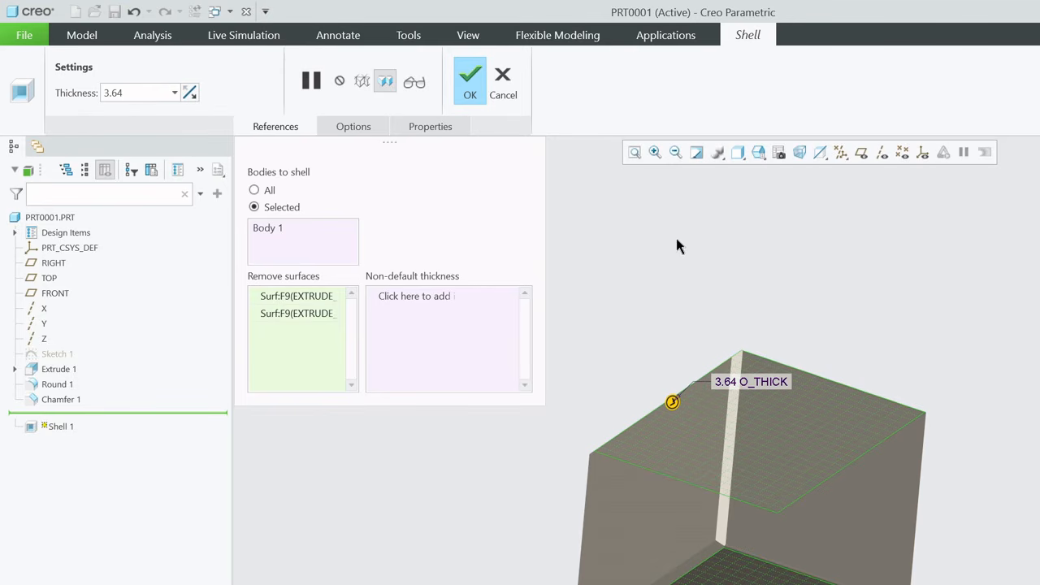
{"action": "middle_click_drag", "start_coordinate": [676, 240], "coordinate": [674, 252]}
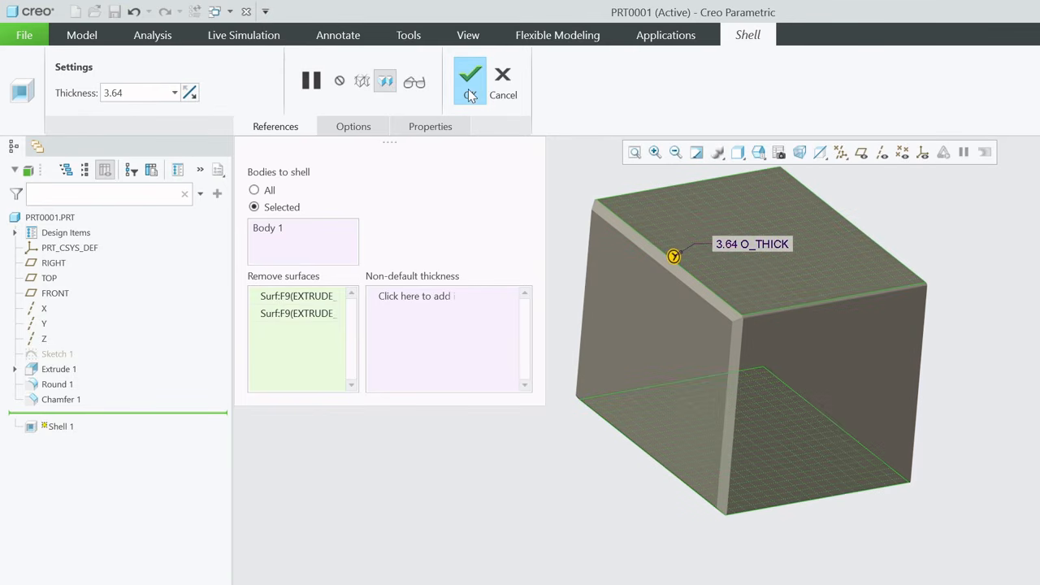
{"action": "left_click", "coordinate": [469, 88]}
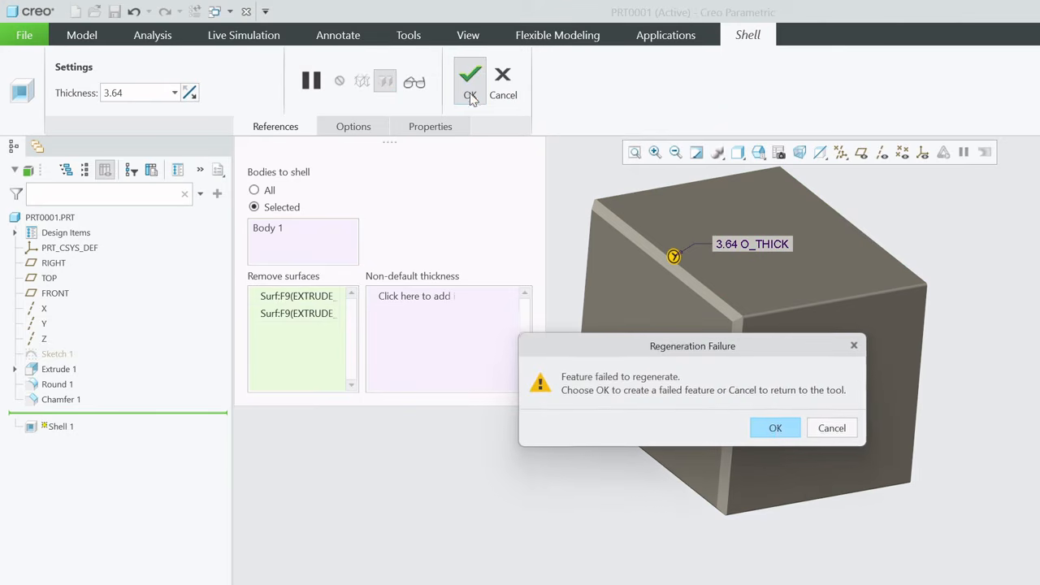
{"action": "left_click", "coordinate": [778, 428]}
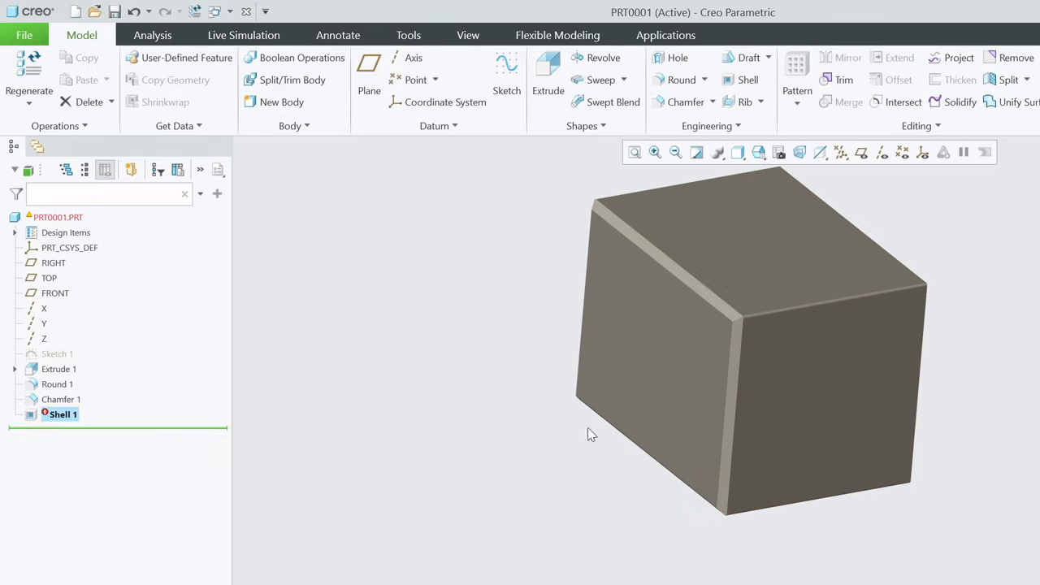
{"action": "left_click", "coordinate": [134, 11]}
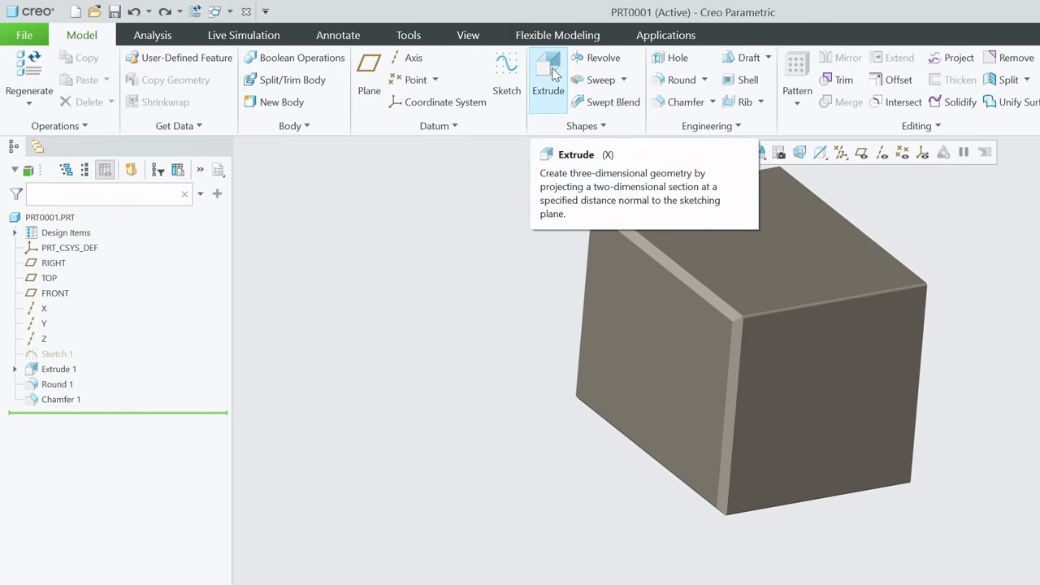
Shell the block with a wall thickness of 3.64, removing the chamfered end face and the opposite end face
{"action": "left_click", "coordinate": [743, 81]}
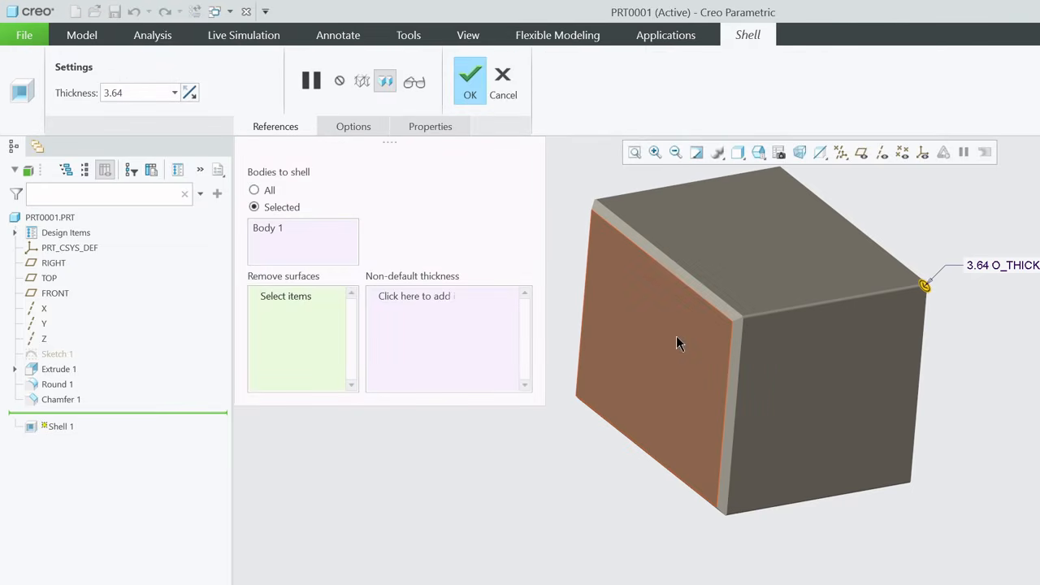
{"action": "left_click", "coordinate": [677, 337]}
{"action": "middle_click_drag", "start_coordinate": [793, 389], "coordinate": [894, 365]}
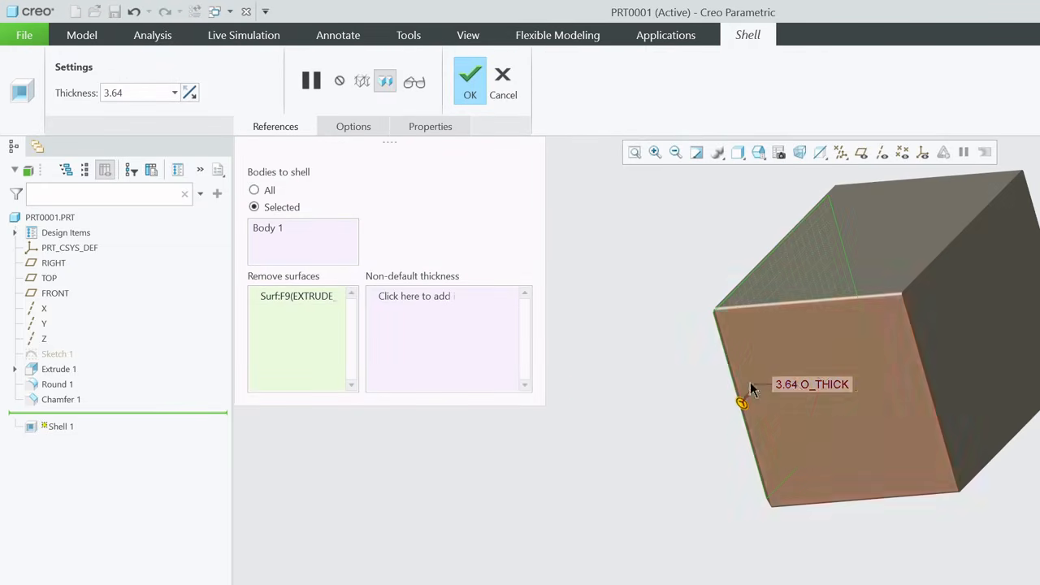
{"action": "left_click", "coordinate": [1012, 358]}
{"action": "middle_click_drag", "start_coordinate": [1012, 360], "coordinate": [861, 369]}
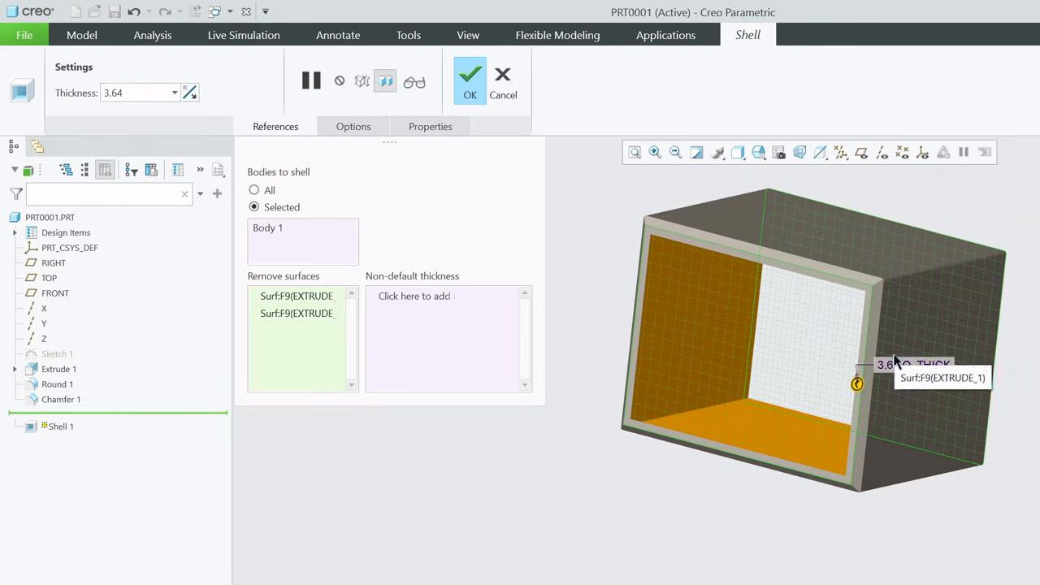
{"action": "left_click", "coordinate": [470, 78]}
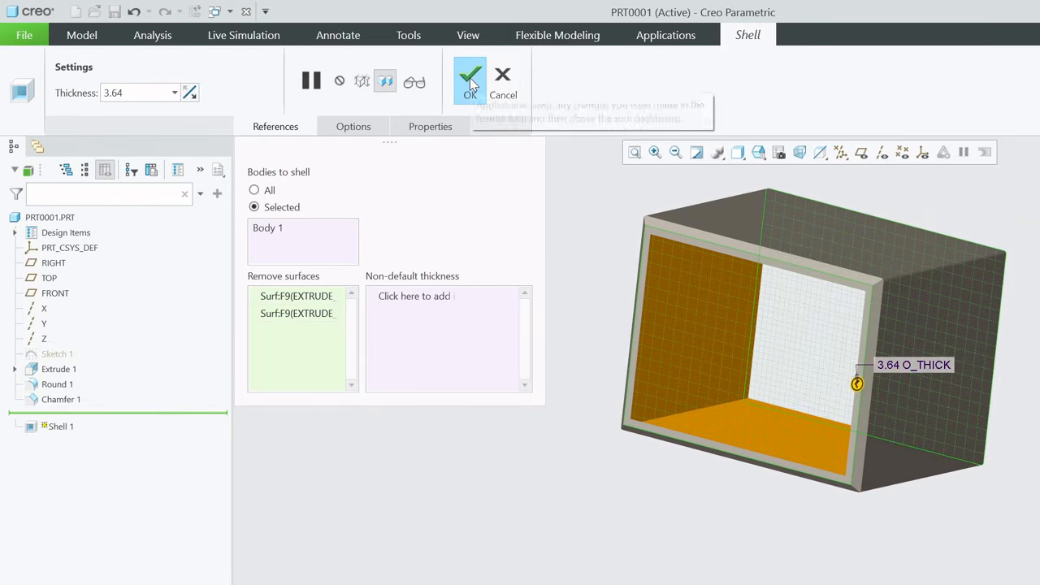
Examine the shelled block's open ends, inner walls and chamfered rim from several angles and distances
{"action": "scroll", "coordinate": [731, 277], "scroll_direction": "up", "scroll_amount": 5}
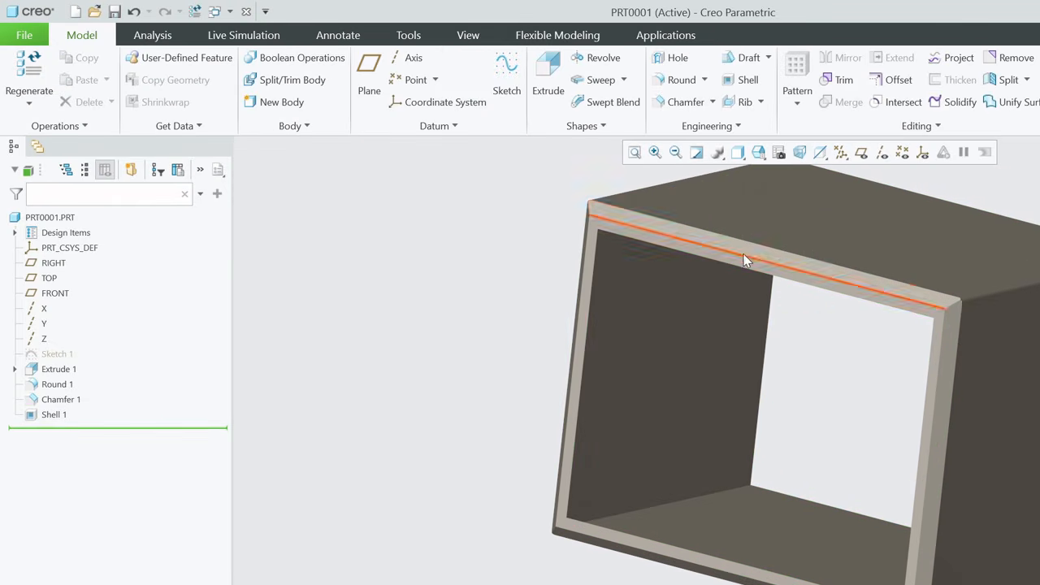
{"action": "mouse_move", "coordinate": [737, 247]}
{"action": "middle_mouse_down"}
{"action": "mouse_move", "coordinate": [685, 216]}
{"action": "mouse_move", "coordinate": [704, 196]}
{"action": "mouse_move", "coordinate": [552, 271]}
{"action": "mouse_move", "coordinate": [564, 291]}
{"action": "mouse_move", "coordinate": [622, 251]}
{"action": "mouse_move", "coordinate": [845, 227]}
{"action": "mouse_move", "coordinate": [797, 265]}
{"action": "mouse_move", "coordinate": [756, 259]}
{"action": "mouse_move", "coordinate": [716, 322]}
{"action": "middle_mouse_up"}
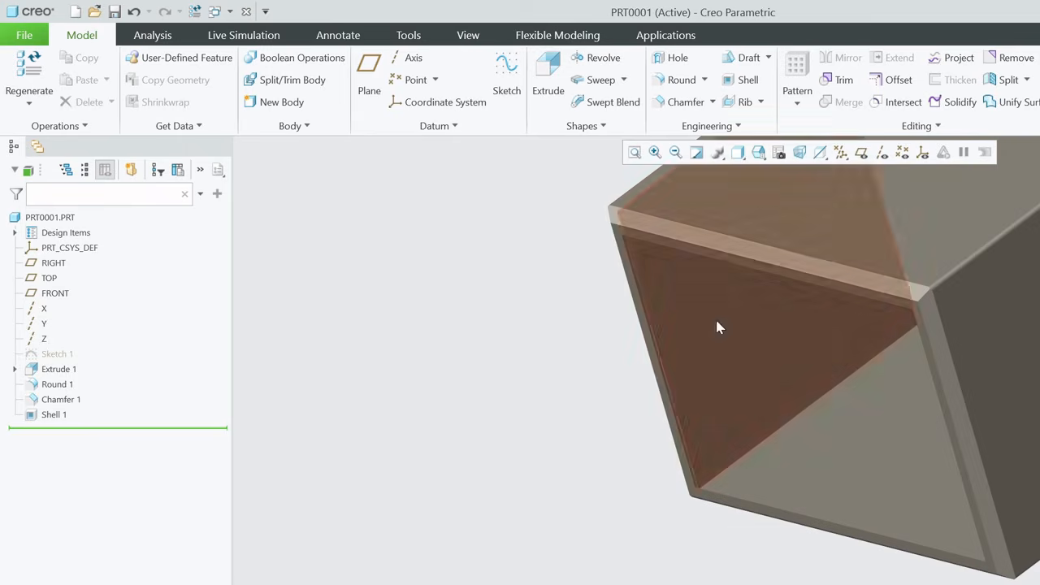
{"action": "scroll", "coordinate": [513, 453], "scroll_direction": "up", "scroll_amount": 3}
{"action": "scroll", "coordinate": [724, 325], "scroll_direction": "down", "scroll_amount": 3}
{"action": "scroll", "coordinate": [747, 333], "scroll_direction": "up", "scroll_amount": 5}
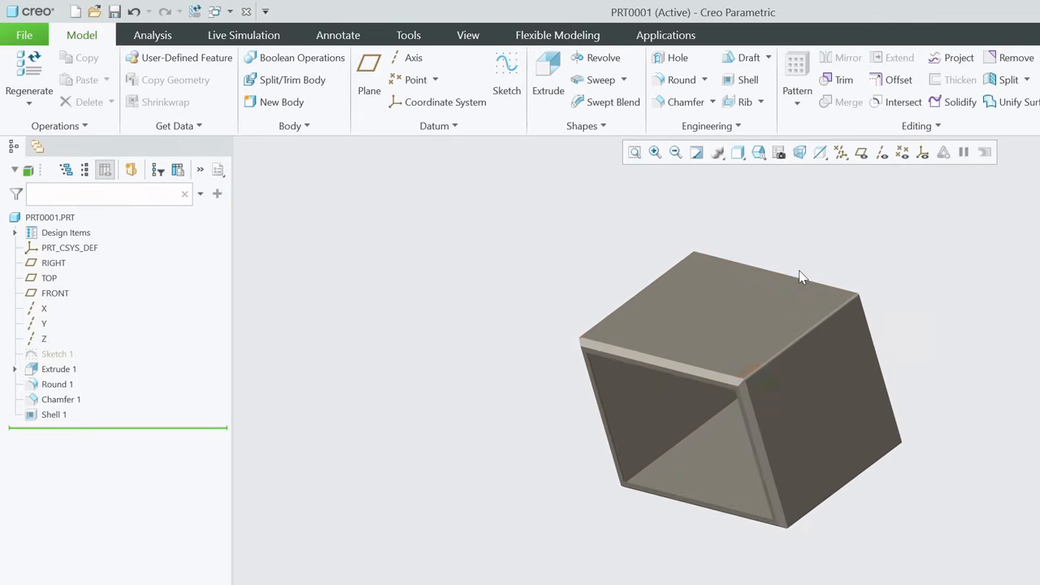
{"action": "scroll", "coordinate": [813, 276], "scroll_direction": "down", "scroll_amount": 1}
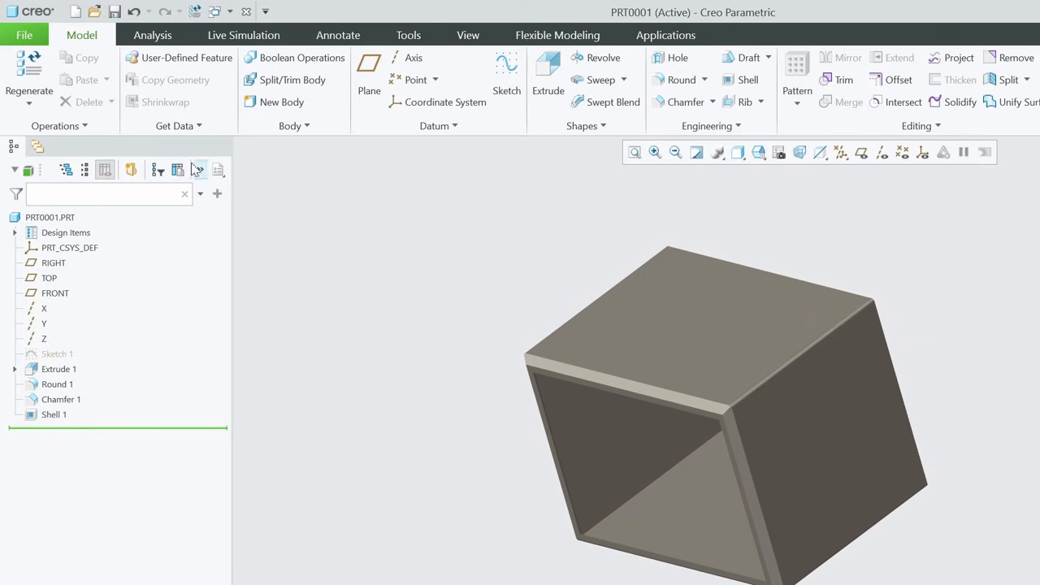
{"action": "left_click", "coordinate": [80, 127]}
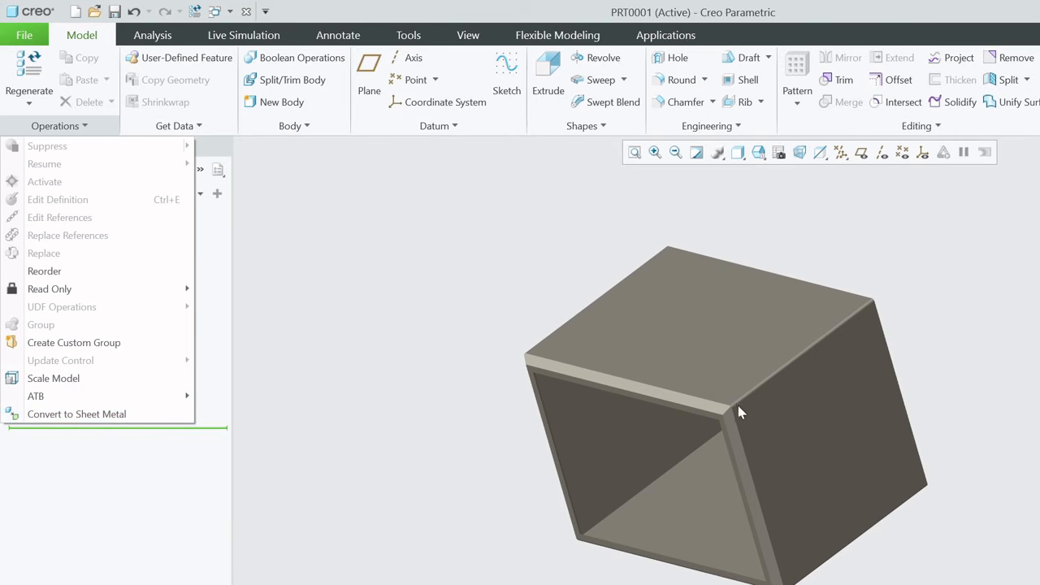
{"action": "left_click", "coordinate": [365, 271]}
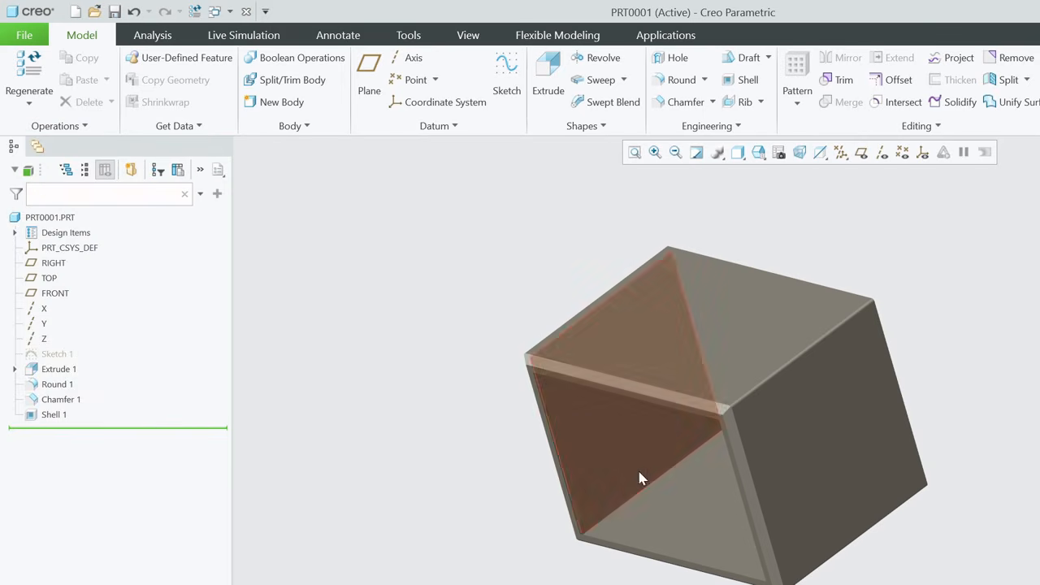
{"action": "mouse_move", "coordinate": [645, 477]}
{"action": "middle_mouse_down"}
{"action": "mouse_move", "coordinate": [704, 370]}
{"action": "mouse_move", "coordinate": [640, 428]}
{"action": "mouse_move", "coordinate": [669, 372]}
{"action": "mouse_move", "coordinate": [667, 439]}
{"action": "mouse_move", "coordinate": [675, 414]}
{"action": "mouse_move", "coordinate": [948, 569]}
{"action": "mouse_move", "coordinate": [806, 562]}
{"action": "mouse_move", "coordinate": [811, 494]}
{"action": "mouse_move", "coordinate": [826, 521]}
{"action": "mouse_move", "coordinate": [971, 521]}
{"action": "middle_mouse_up"}
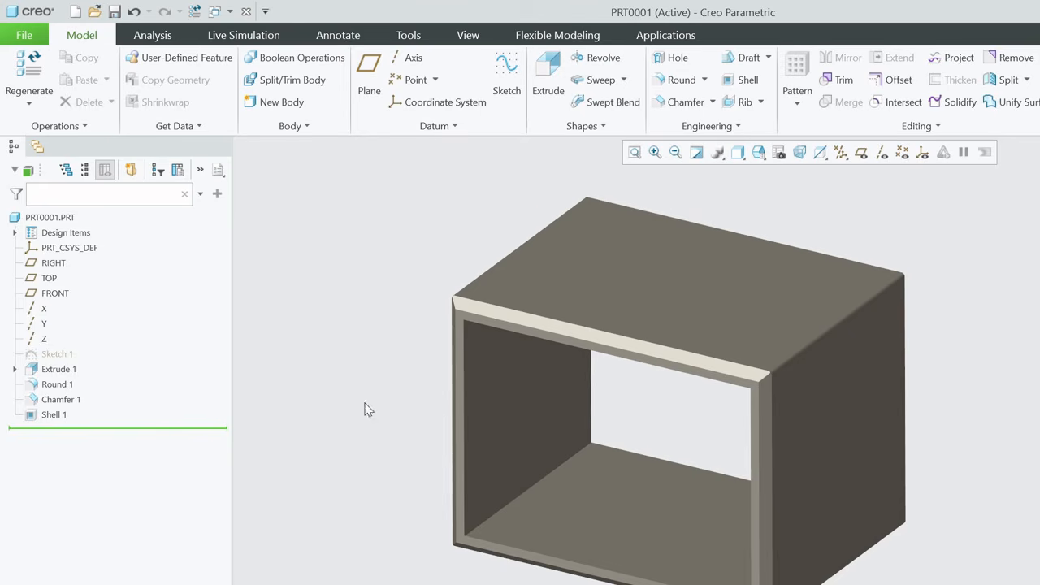
{"action": "mouse_move", "coordinate": [539, 422]}
{"action": "middle_mouse_down"}
{"action": "mouse_move", "coordinate": [489, 391]}
{"action": "mouse_move", "coordinate": [416, 411]}
{"action": "mouse_move", "coordinate": [523, 406]}
{"action": "mouse_move", "coordinate": [430, 476]}
{"action": "middle_mouse_up"}
{"action": "scroll", "coordinate": [646, 491], "scroll_direction": "up", "scroll_amount": 1}
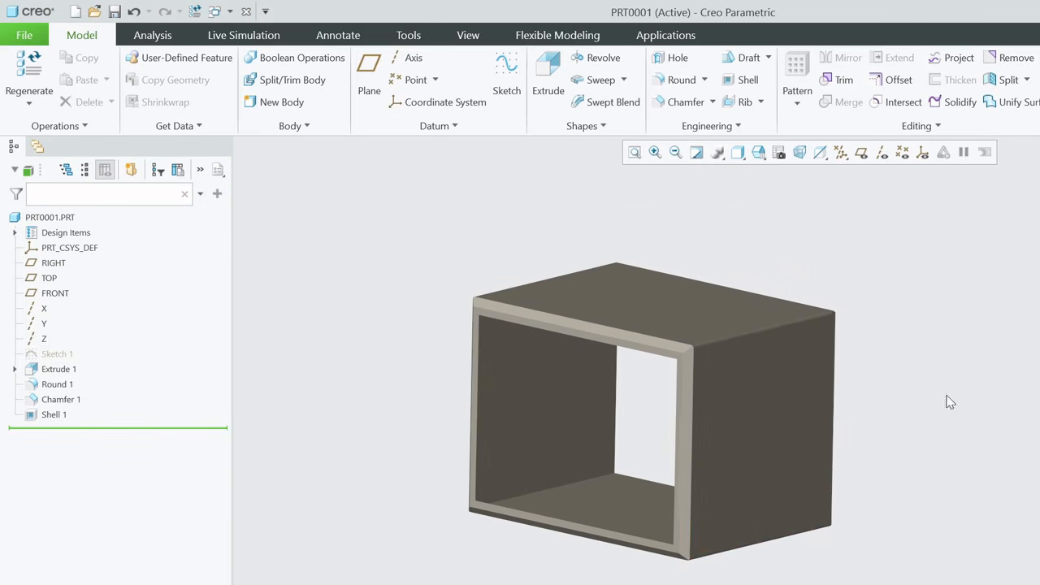
{"action": "scroll", "coordinate": [951, 402], "scroll_direction": "up", "scroll_amount": 2}
{"action": "scroll", "coordinate": [832, 389], "scroll_direction": "down", "scroll_amount": 3}
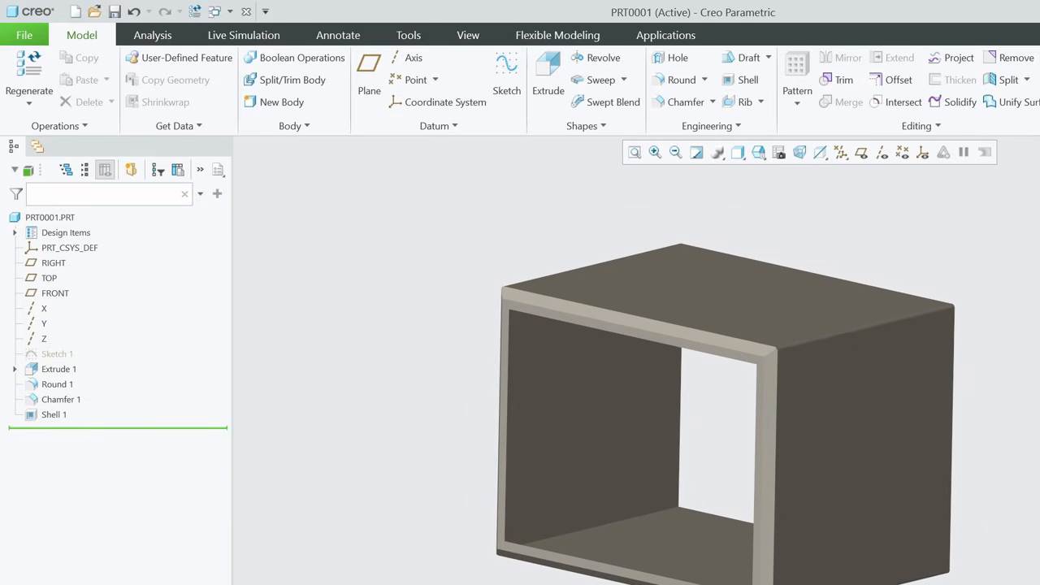